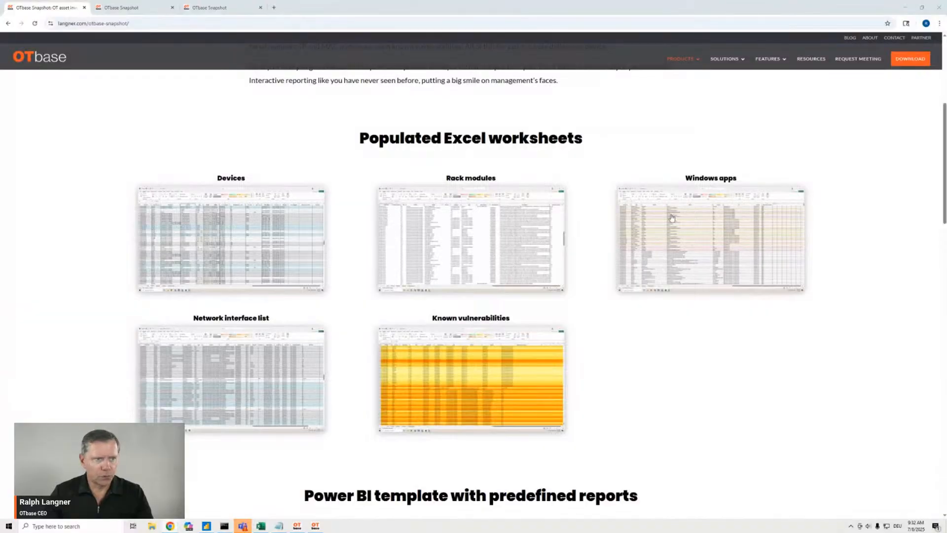
# Step: Review the OTbase Snapshot page from the sample Excel worksheets and Power BI reports through the How it works and What you get sections
pyautogui.scroll(-1, 790, 317)
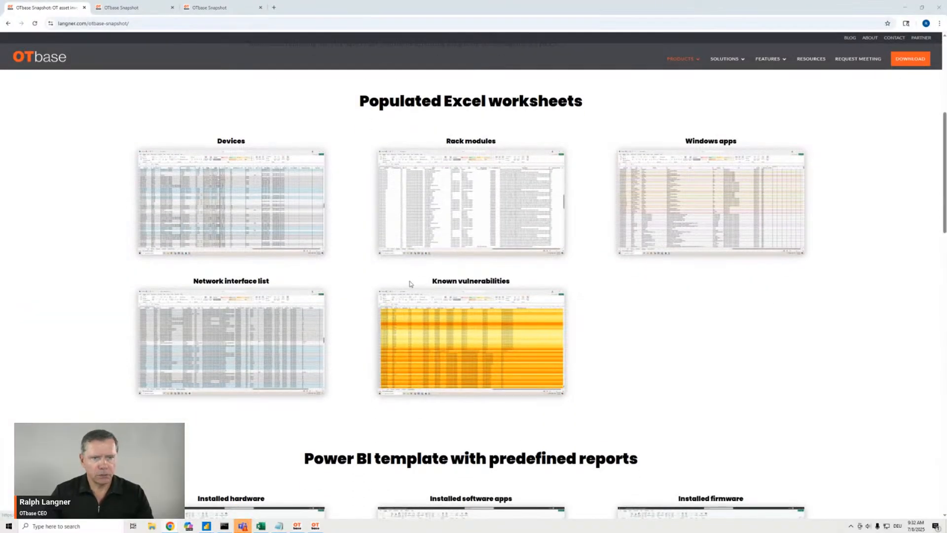
pyautogui.scroll(-8, 694, 328)
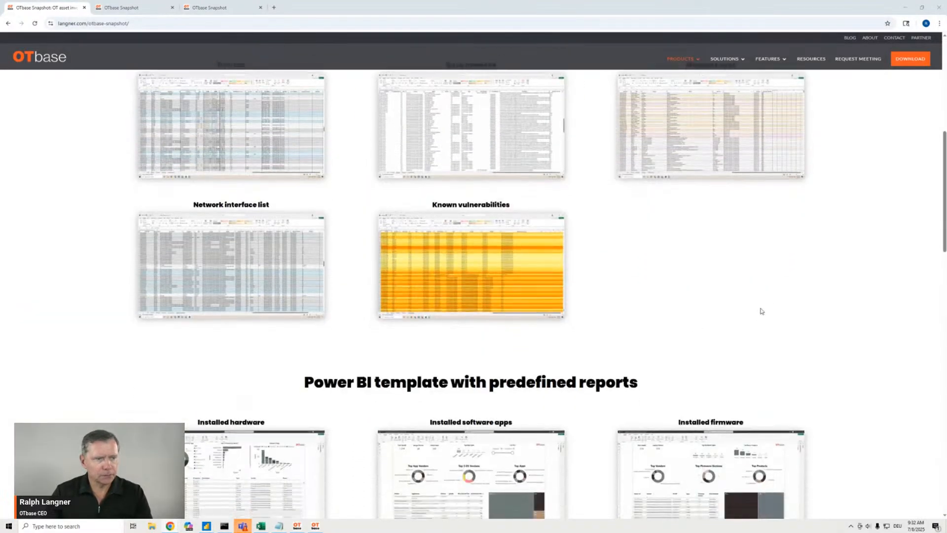
pyautogui.scroll(2, 485, 264)
pyautogui.scroll(-6, 657, 338)
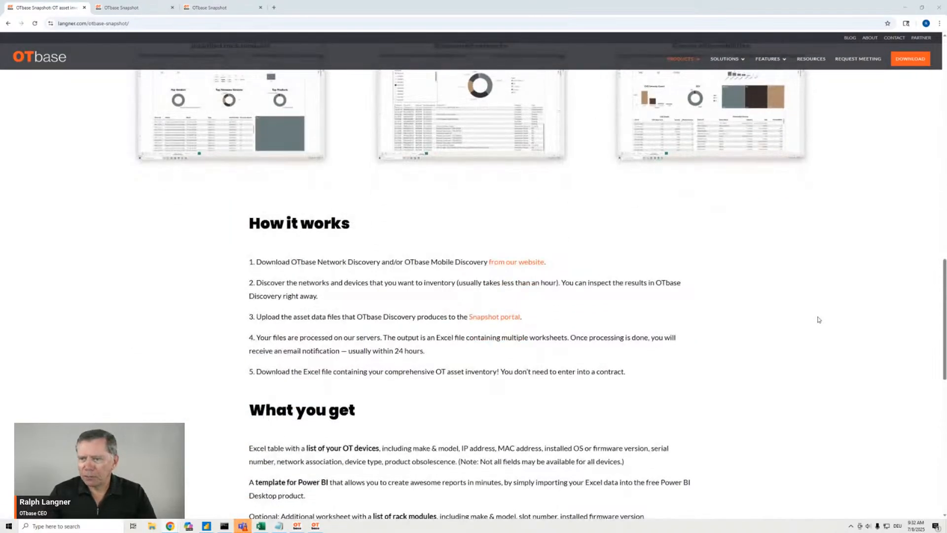
pyautogui.scroll(-3, 789, 310)
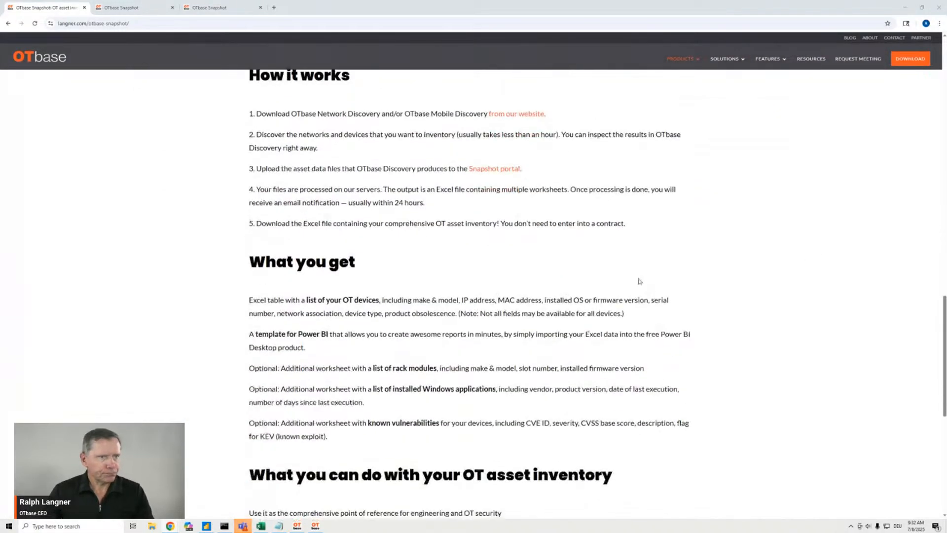
pyautogui.scroll(2, 682, 262)
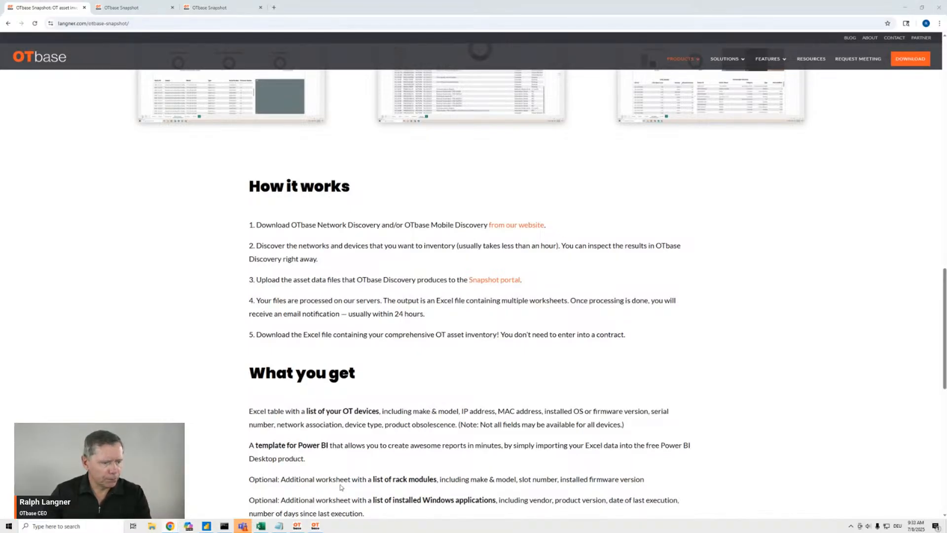
# Step: Switch to OTbase Network Discovery, inspect the details of device S7-1500 station_1, and return to the High pressure network's device list
pyautogui.click(316, 526)
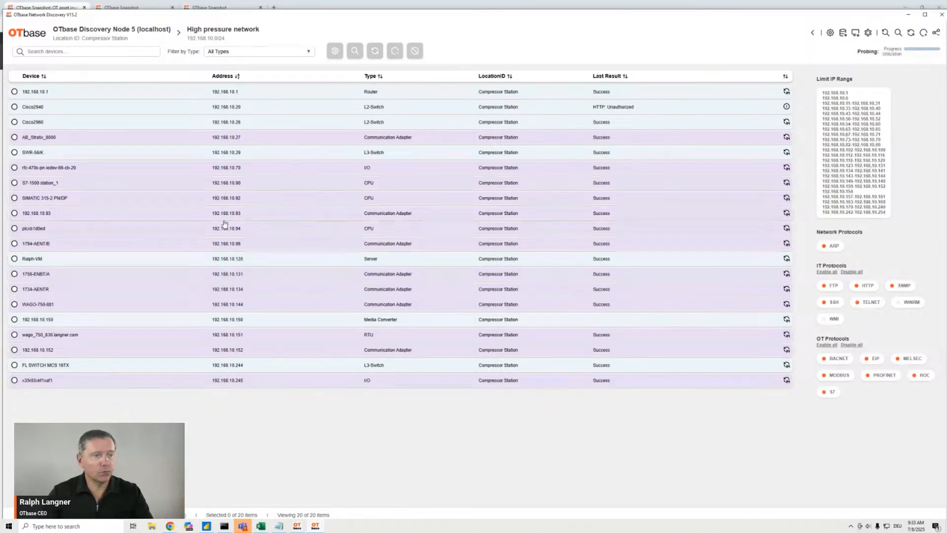
pyautogui.click(95, 184)
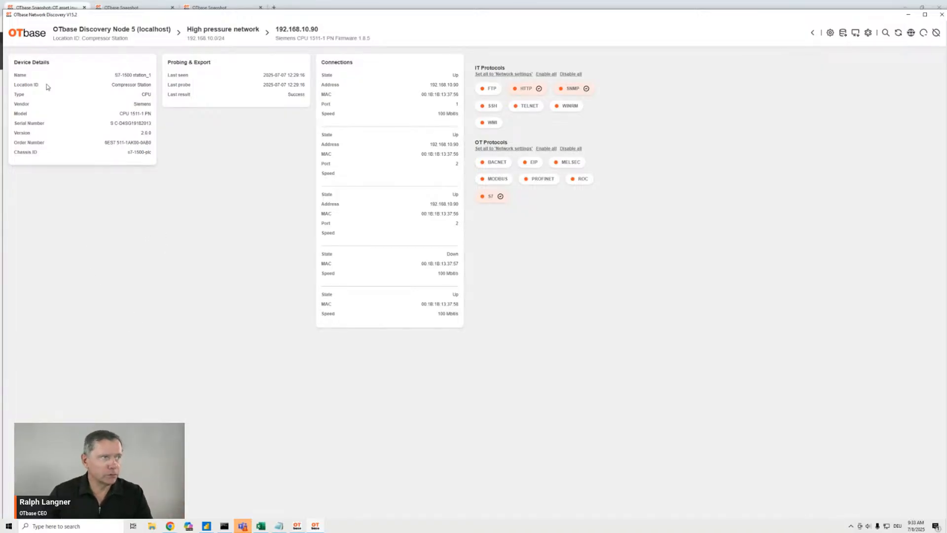
pyautogui.click(218, 31)
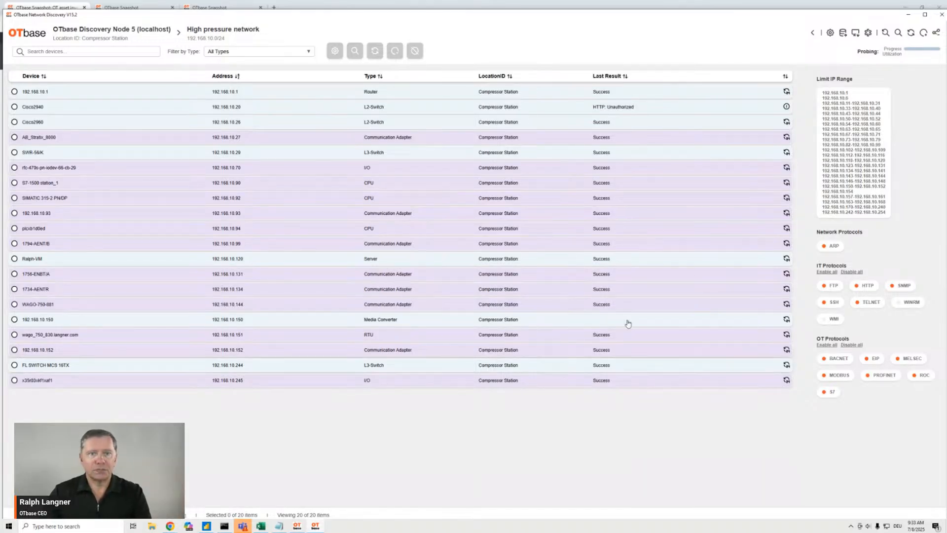
# Step: Review the discovery node's configuration, including its credentials, destination inventory and scheduled probing settings, and close it without changes
pyautogui.click(831, 35)
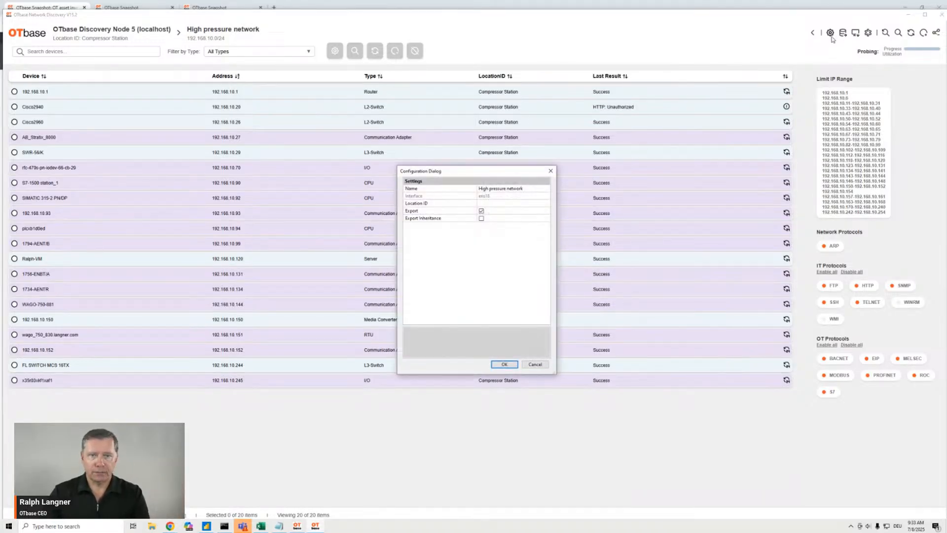
pyautogui.click(551, 170)
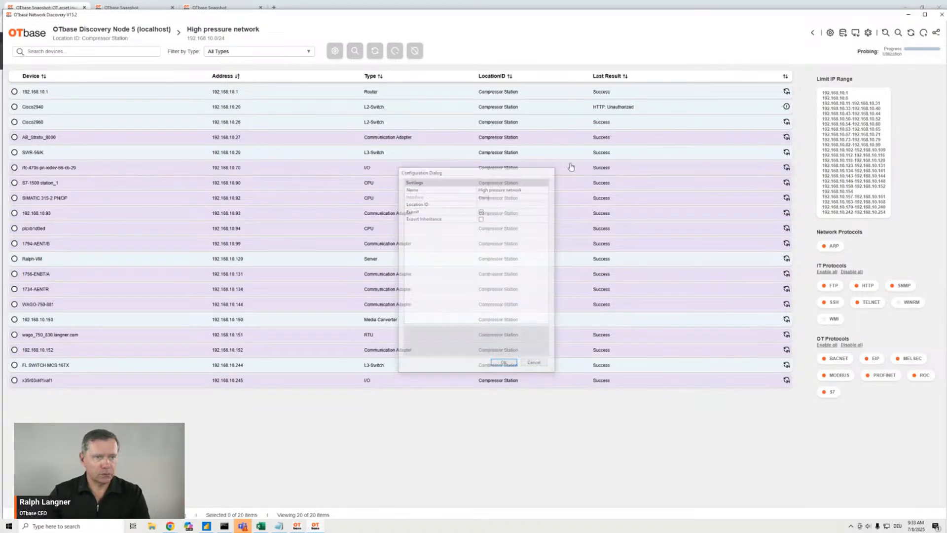
pyautogui.click(108, 31)
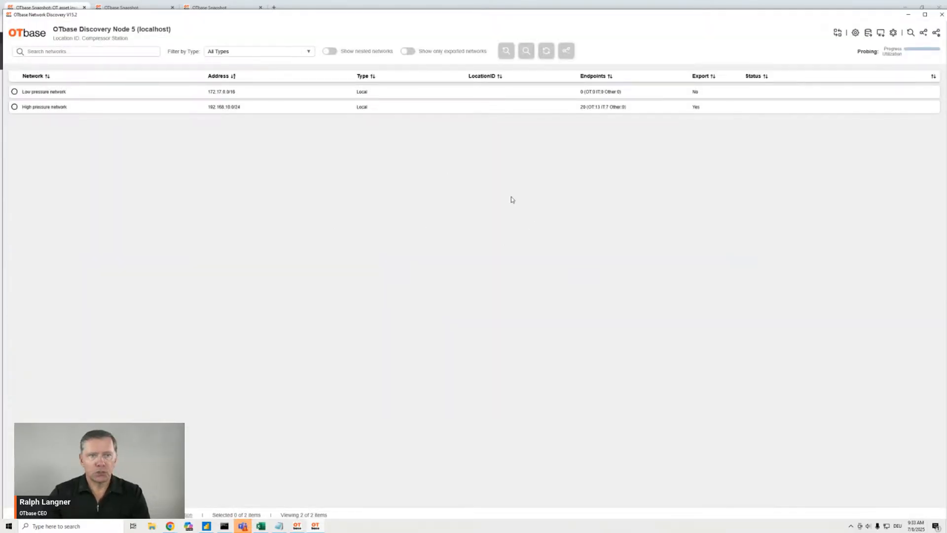
pyautogui.click(855, 32)
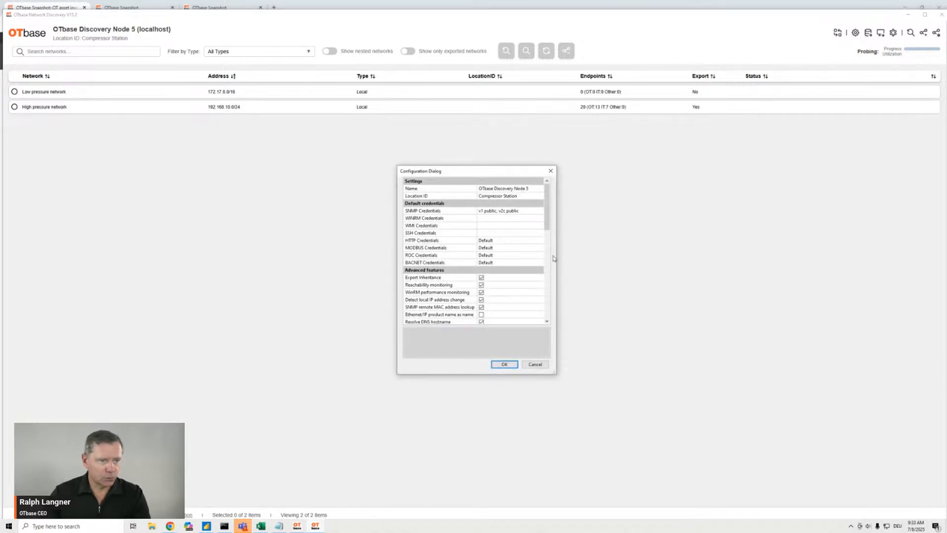
pyautogui.moveTo(547, 207); pyautogui.dragTo(543, 276)
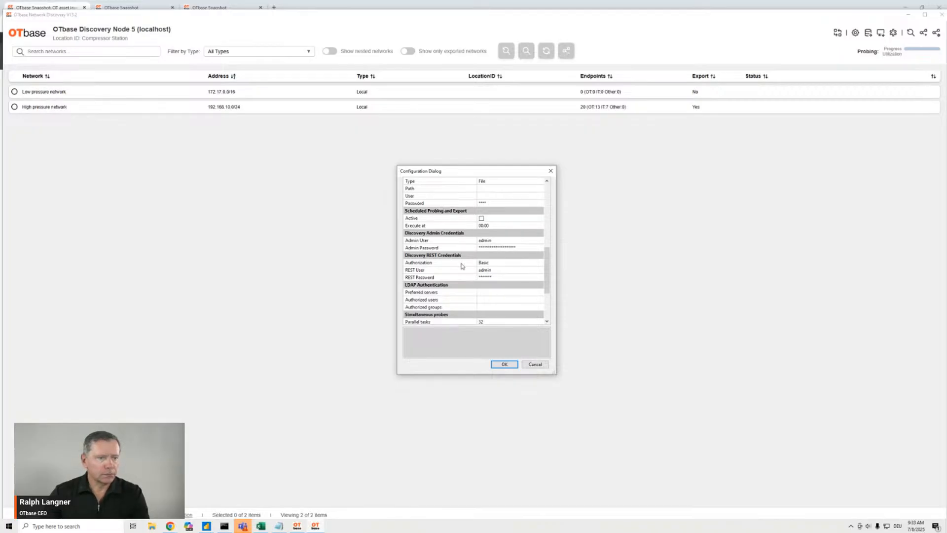
pyautogui.moveTo(544, 267); pyautogui.dragTo(545, 254)
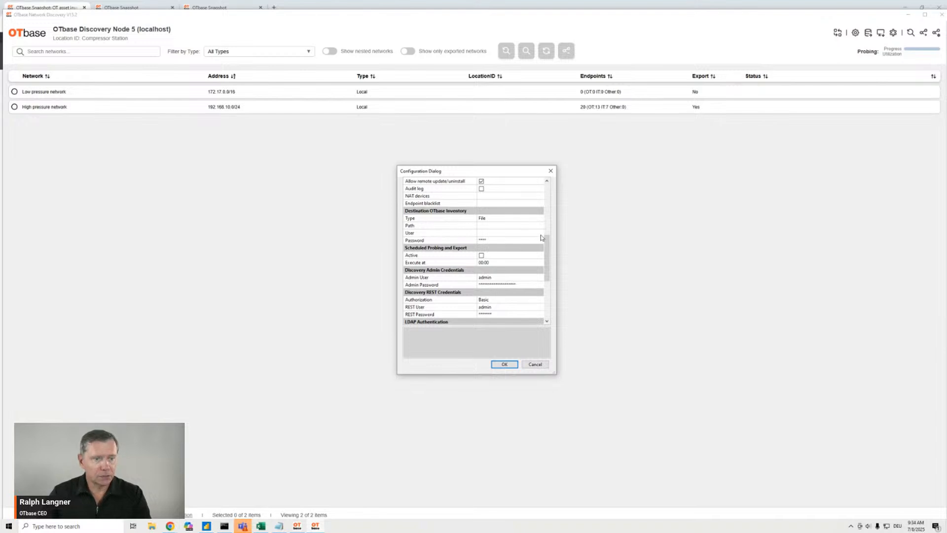
pyautogui.click(550, 171)
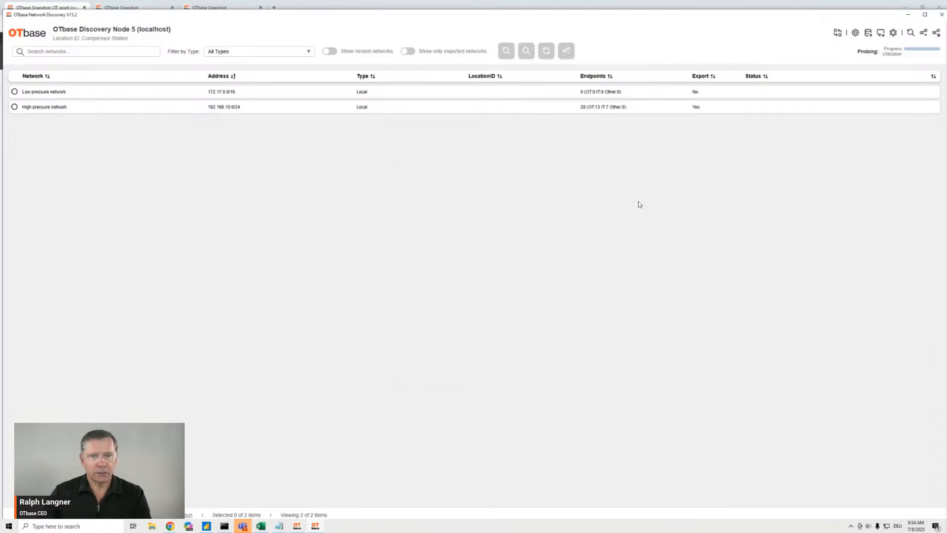
# Step: Check the export setting in the High pressure network's configuration, and return to the node's network list
pyautogui.click(292, 109)
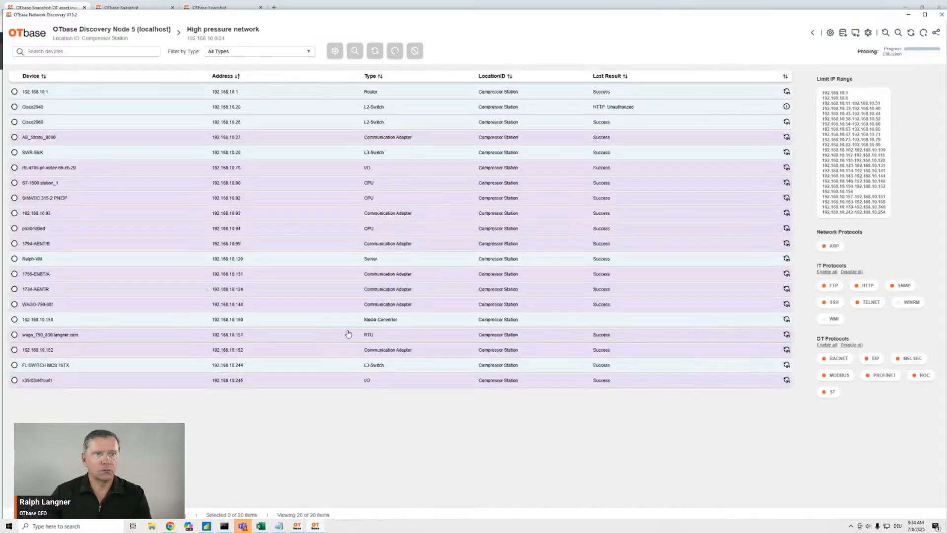
pyautogui.click(830, 32)
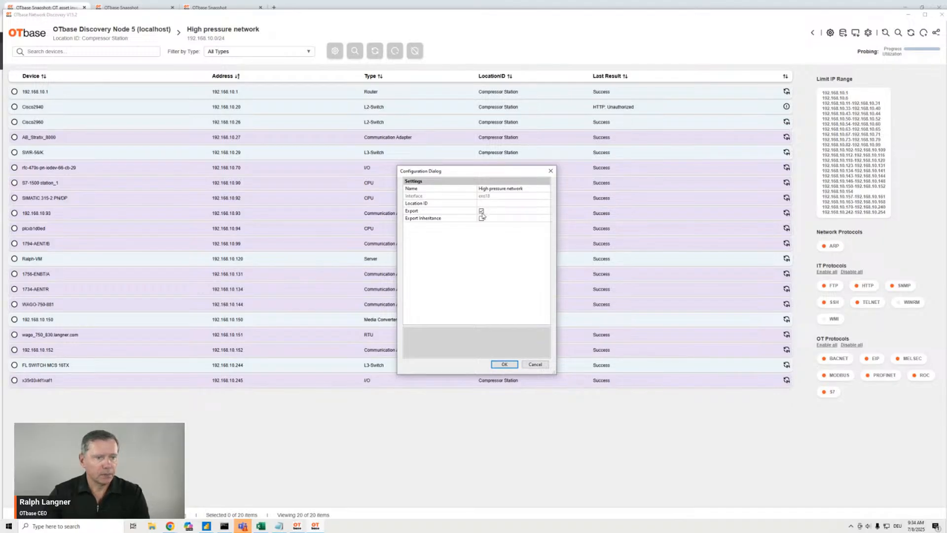
pyautogui.click(550, 171)
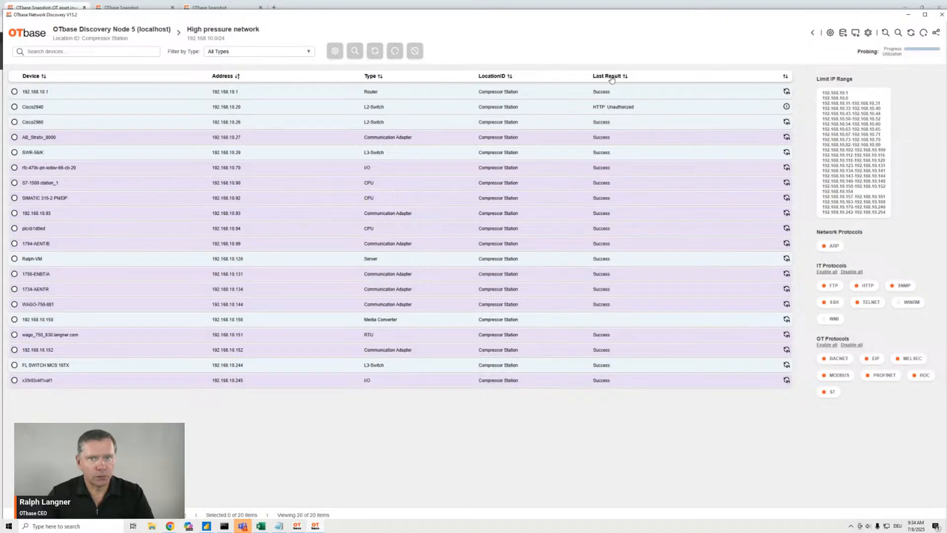
pyautogui.click(114, 29)
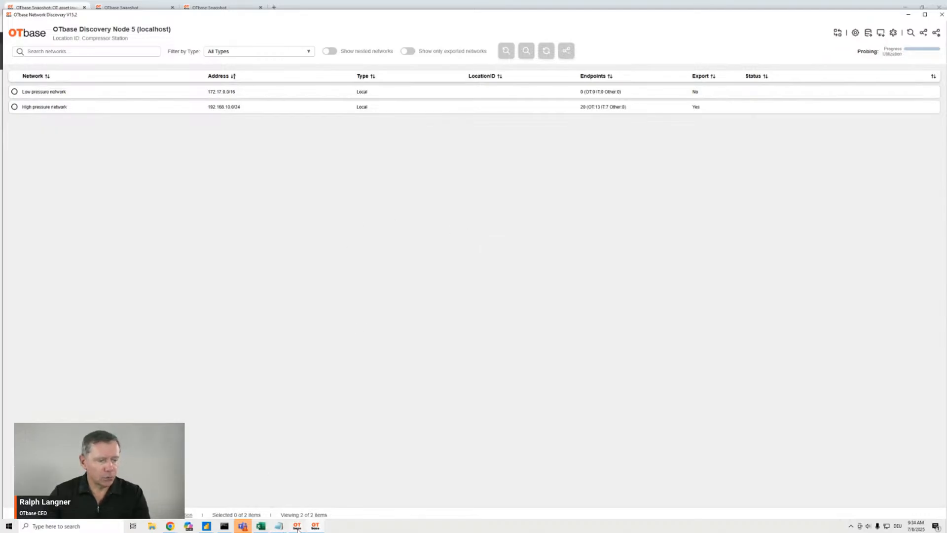
# Step: Switch back to the OTbase Snapshot page in Chrome and read from How it works down to the What it costs price list
pyautogui.moveTo(297, 529)
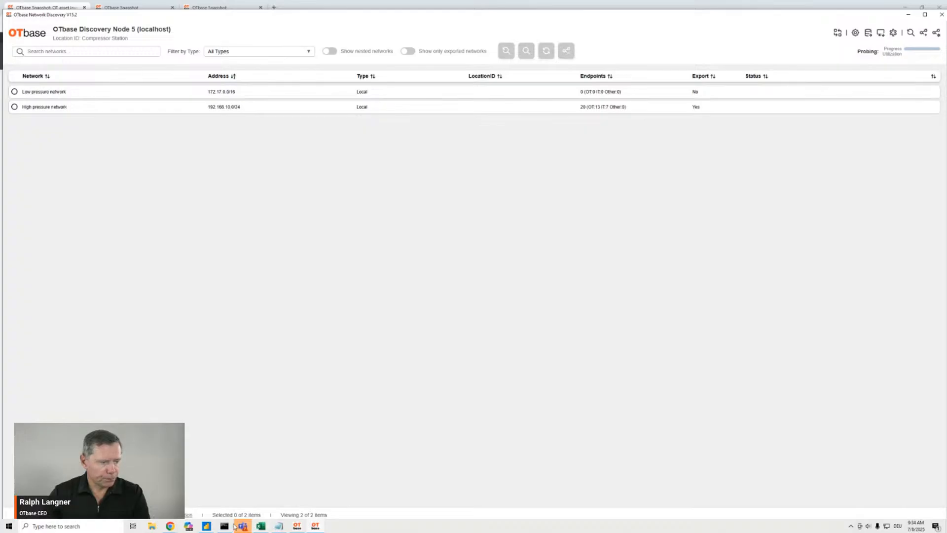
pyautogui.moveTo(171, 529)
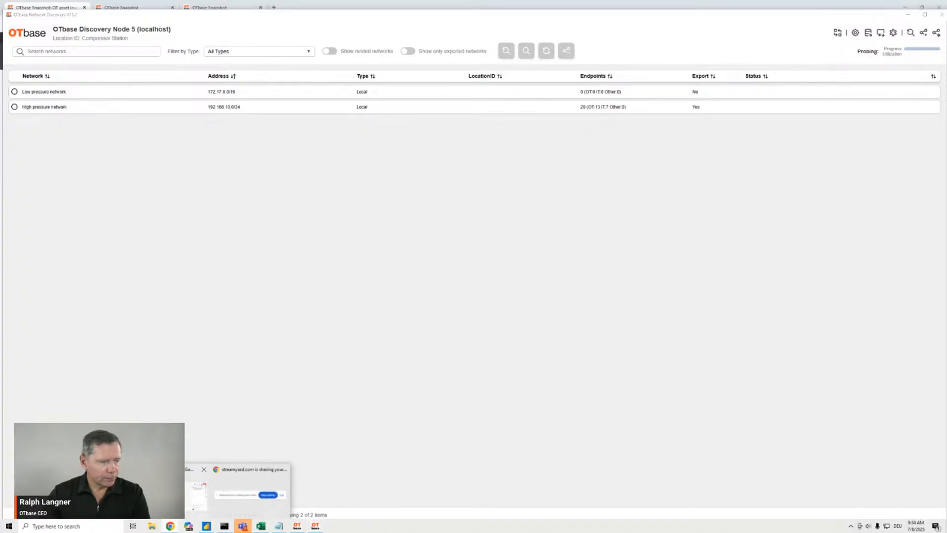
pyautogui.click(94, 495)
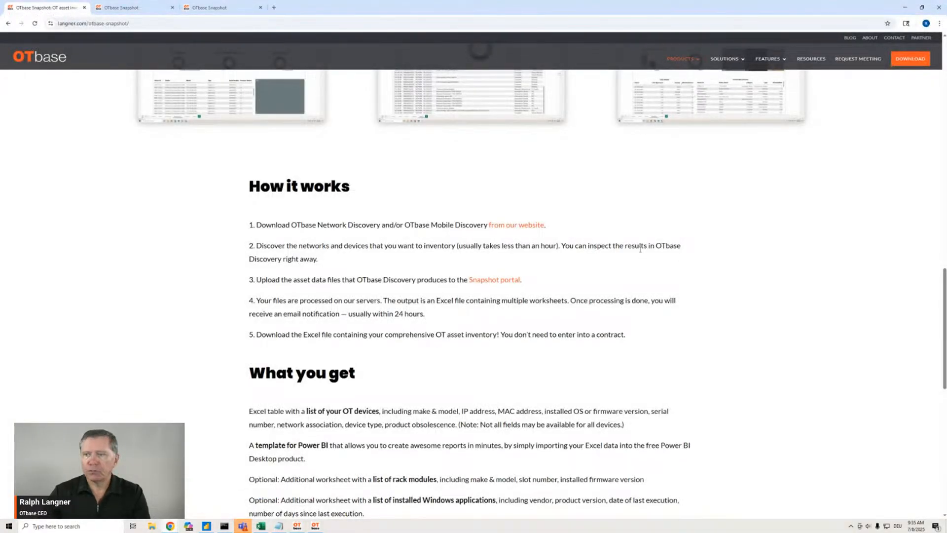
pyautogui.scroll(-2, 699, 231)
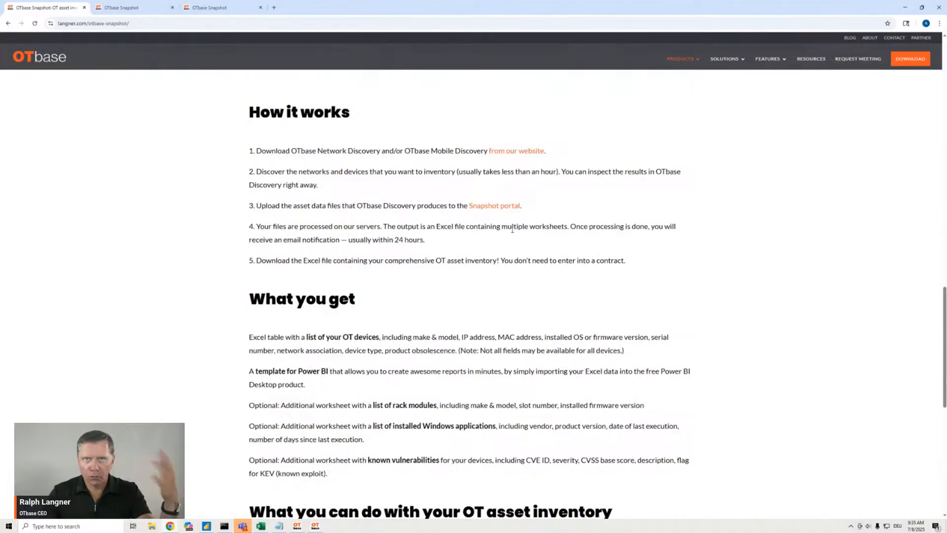
pyautogui.scroll(-2, 514, 228)
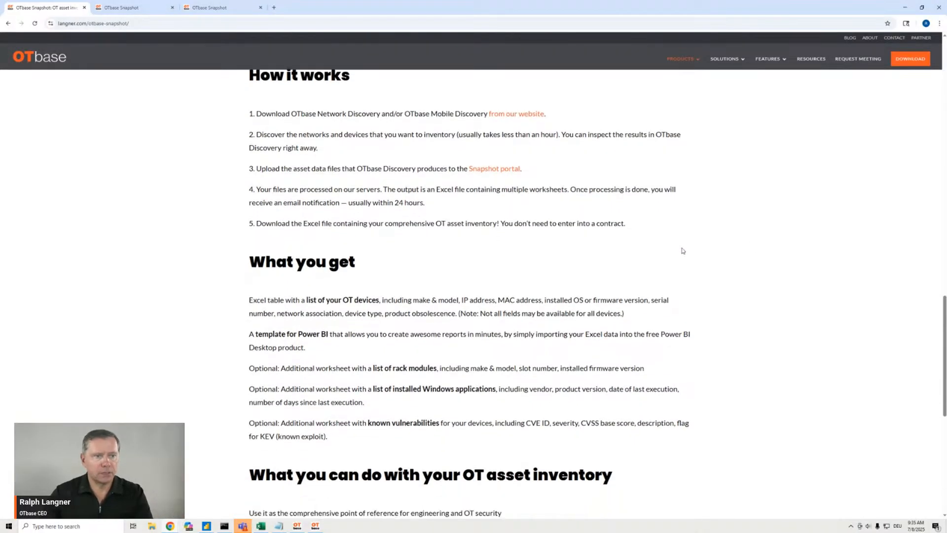
pyautogui.scroll(1, 750, 241)
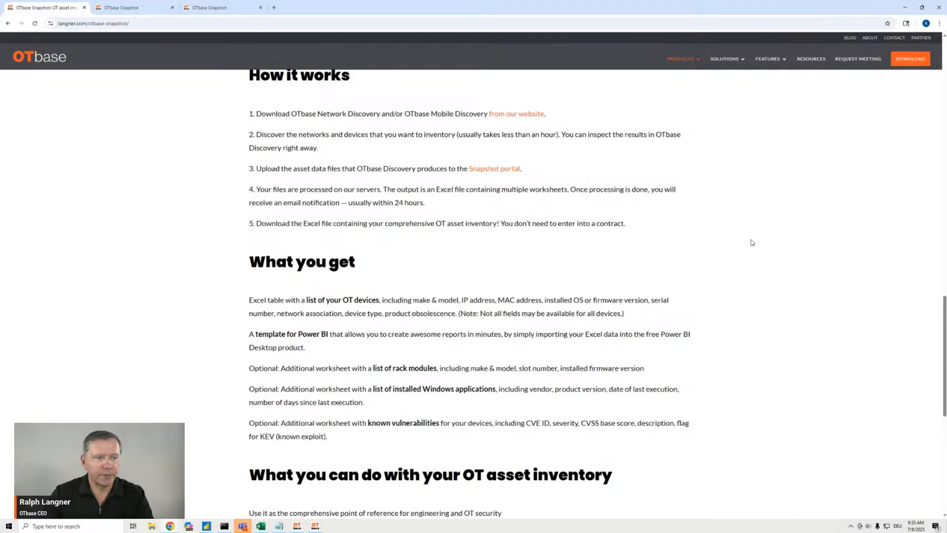
pyautogui.scroll(-2, 774, 247)
pyautogui.scroll(-7, 774, 247)
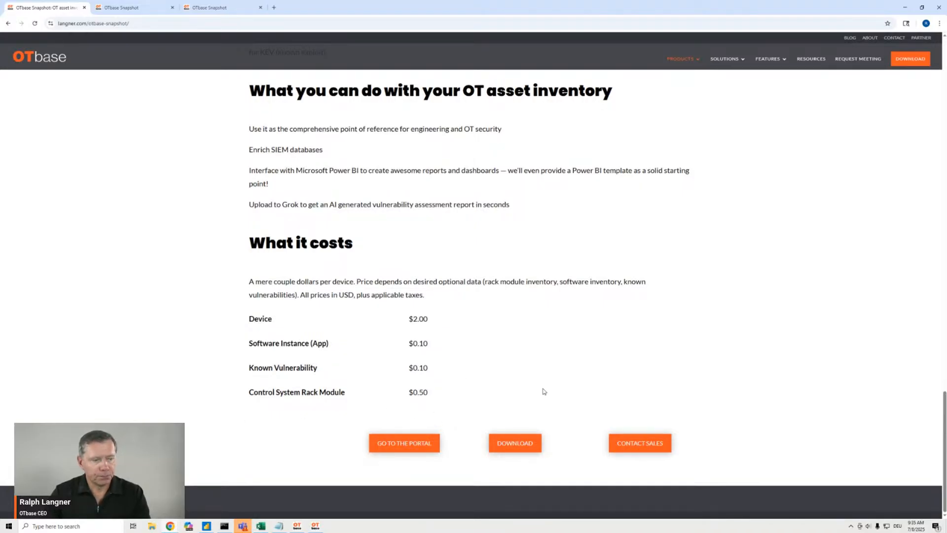
# Step: Return to the Populated Excel worksheets section near the start of the Snapshot page to view its sample images
pyautogui.scroll(8, 814, 288)
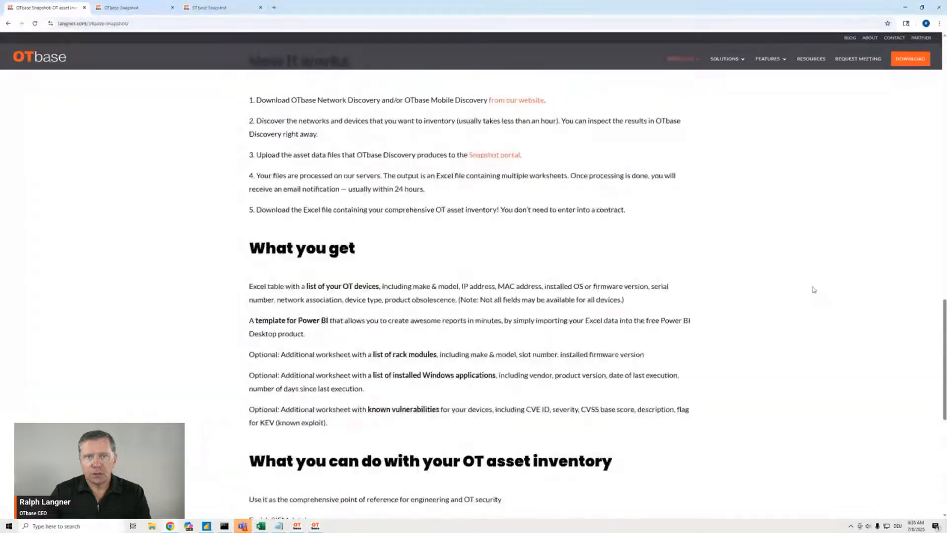
pyautogui.scroll(10, 814, 289)
pyautogui.scroll(4, 814, 288)
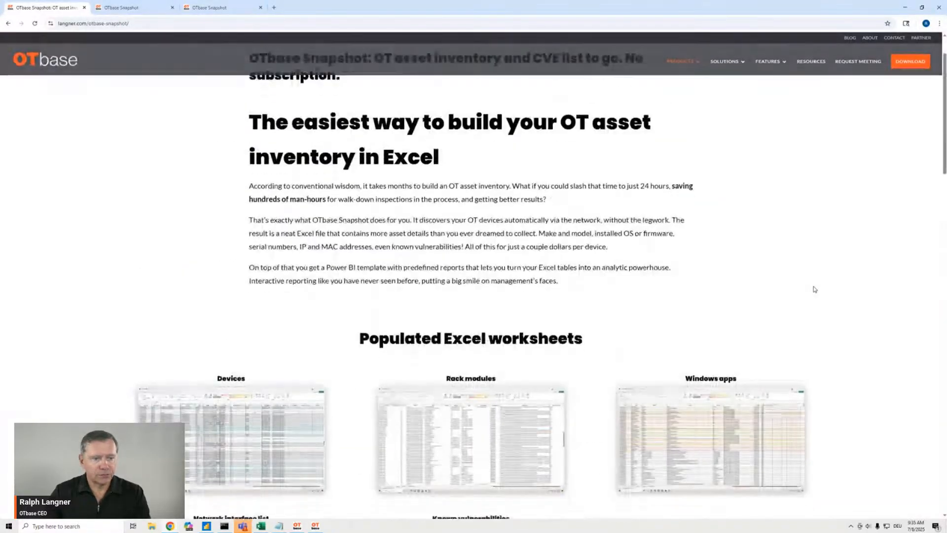
pyautogui.scroll(-9, 812, 288)
pyautogui.scroll(6, 691, 237)
pyautogui.scroll(-1, 639, 259)
pyautogui.scroll(-1, 641, 261)
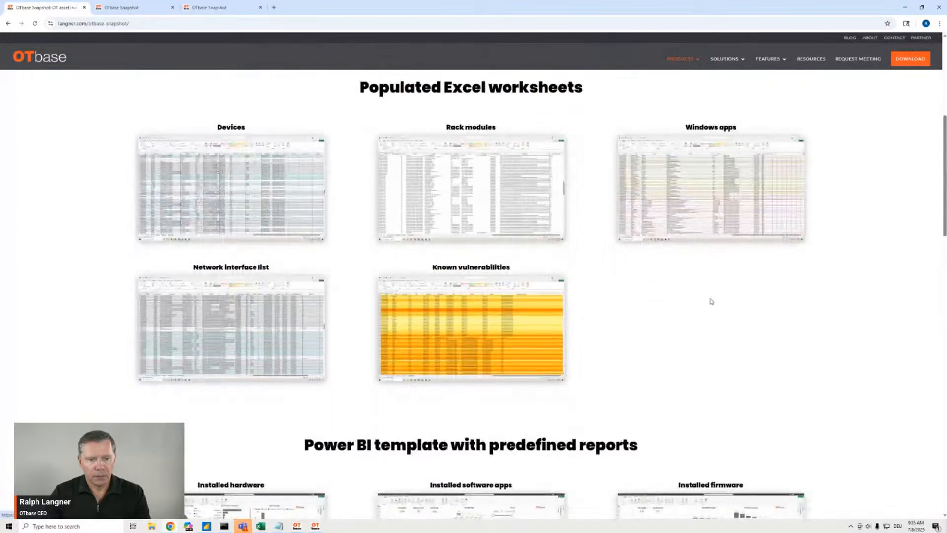
# Step: Switch to the snapshot_6_4-2 workbook in Excel and examine the Device Types, Top 5 Vendors and Top 5 OS Versions charts
pyautogui.click(260, 526)
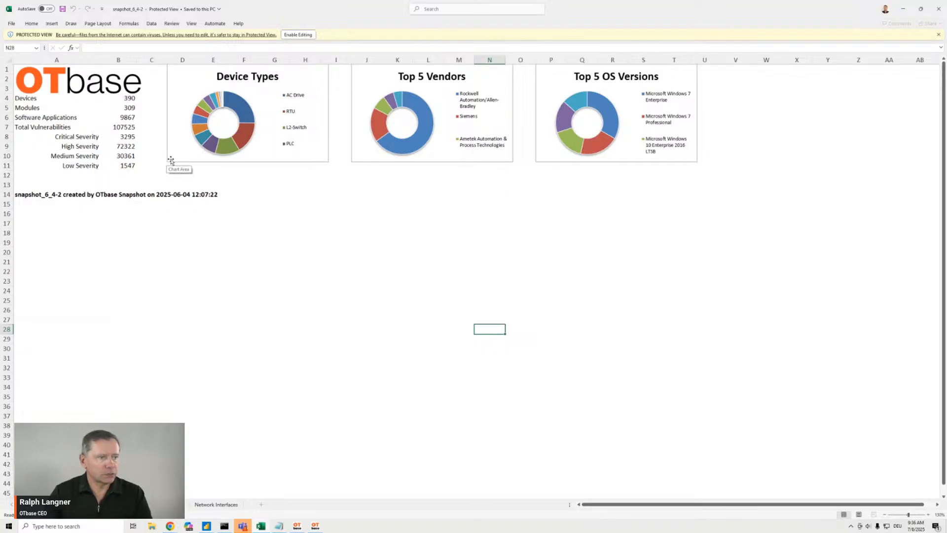
pyautogui.moveTo(244, 109)
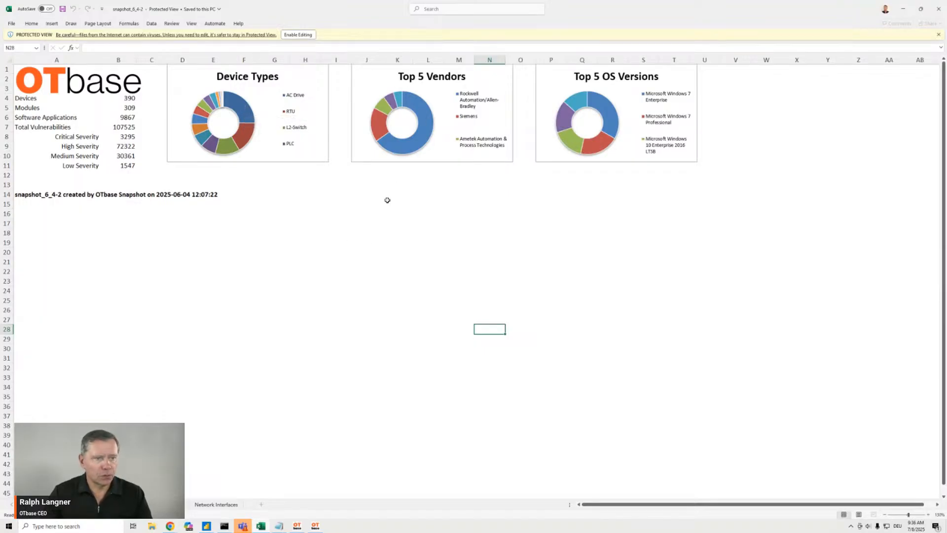
pyautogui.moveTo(429, 131)
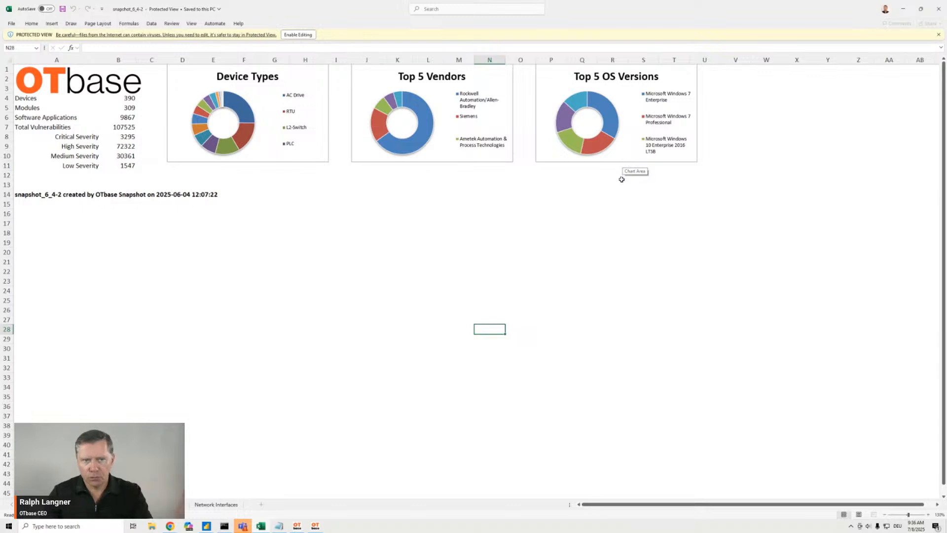
pyautogui.moveTo(610, 112)
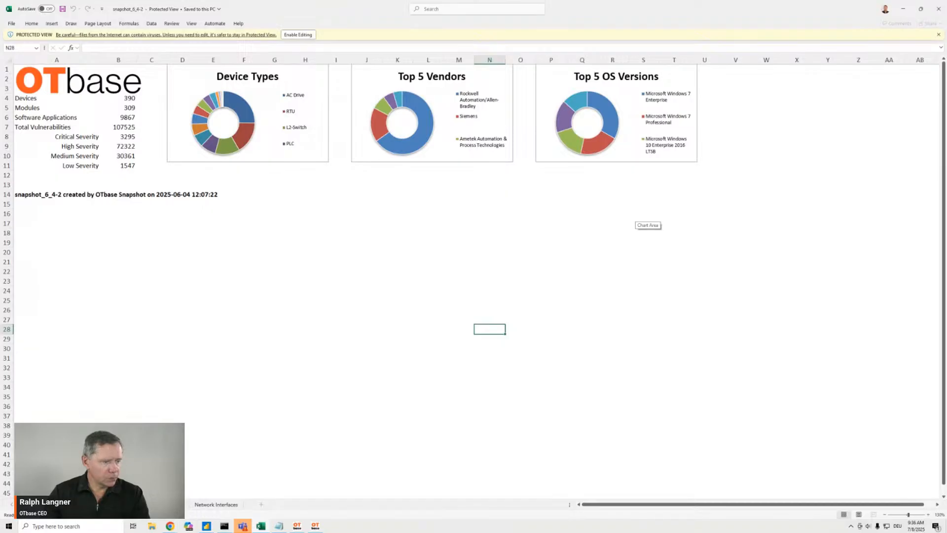
# Step: Open the device inventory worksheet and look through its rows of device types, vendors, models, firmware and network addresses
pyautogui.click(73, 504)
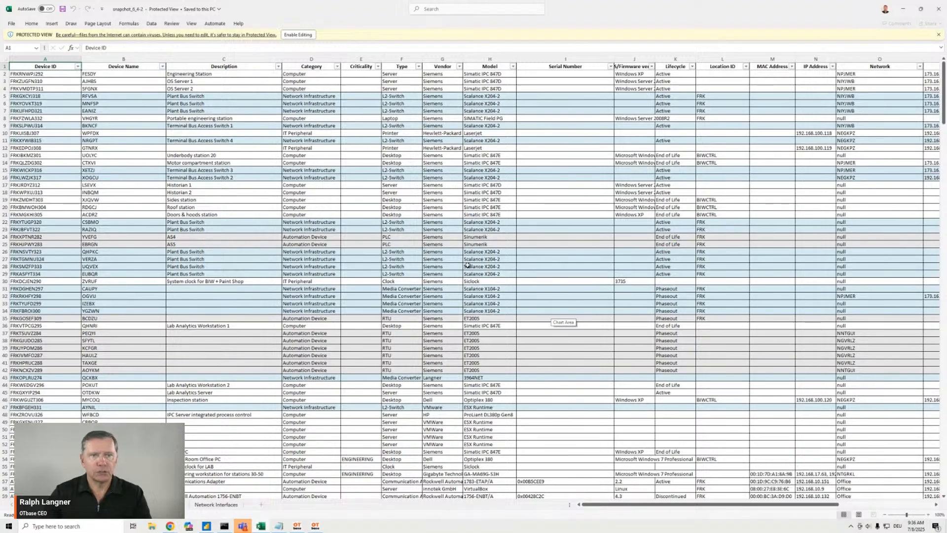
pyautogui.scroll(-5, 739, 242)
pyautogui.scroll(-20, 736, 247)
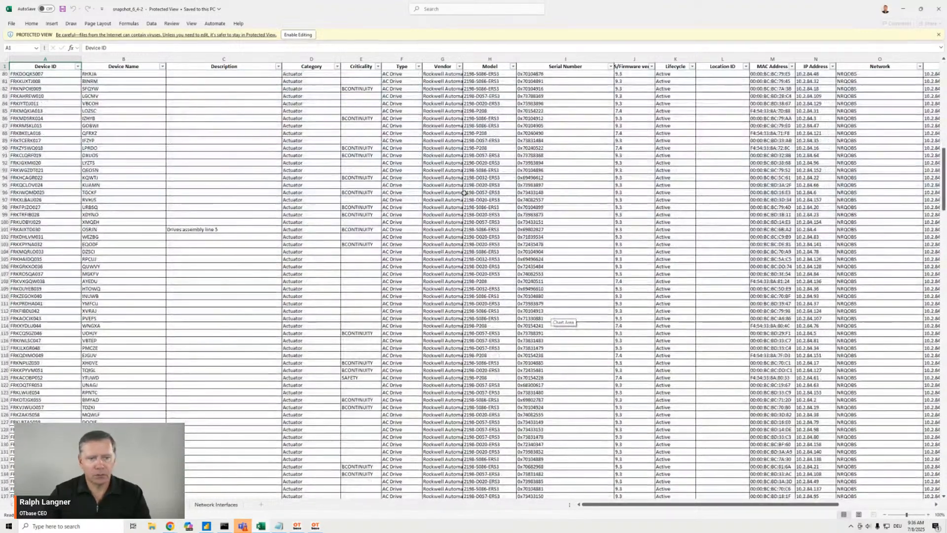
# Step: Look through more device rows, and open the Modules worksheet to review rack module slots, models, serial numbers and firmware versions
pyautogui.scroll(-5, 767, 239)
pyautogui.scroll(-17, 767, 238)
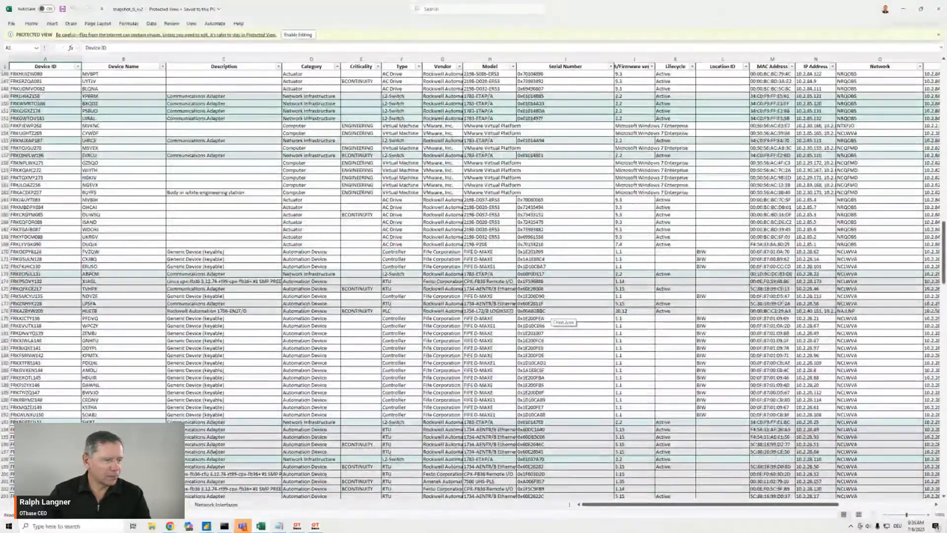
pyautogui.click(94, 505)
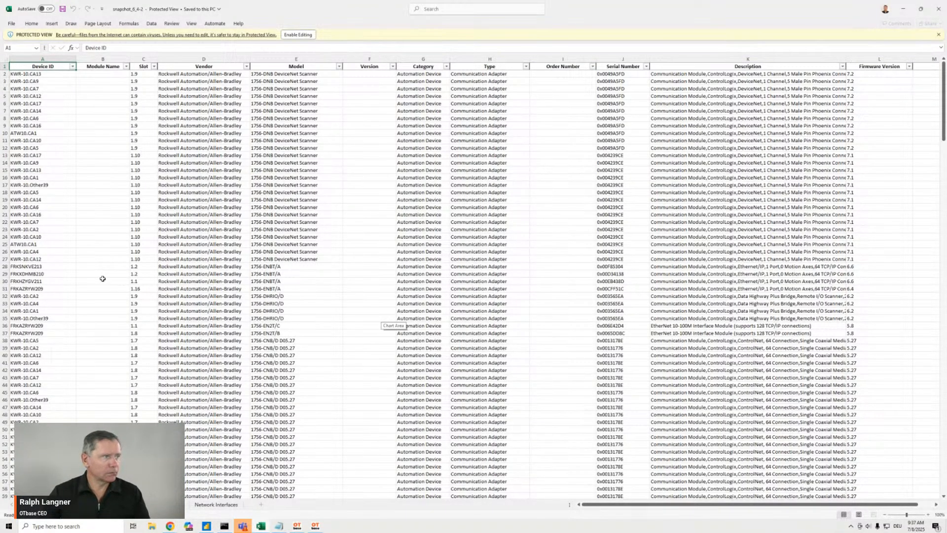
pyautogui.scroll(-2, 32, 328)
pyautogui.scroll(-3, 32, 328)
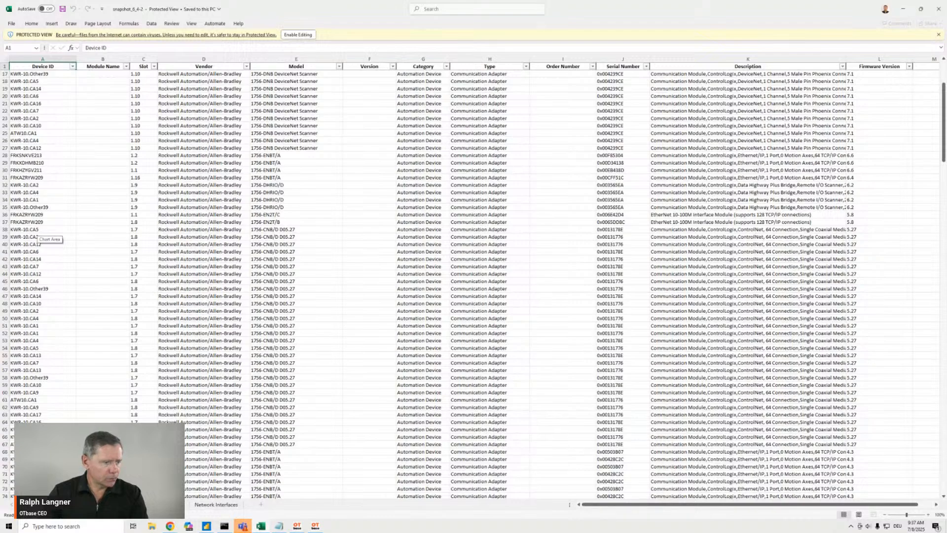
# Step: Open the Software worksheet and look through its rows of software types, vendors, names, versions and last-run dates
pyautogui.click(170, 505)
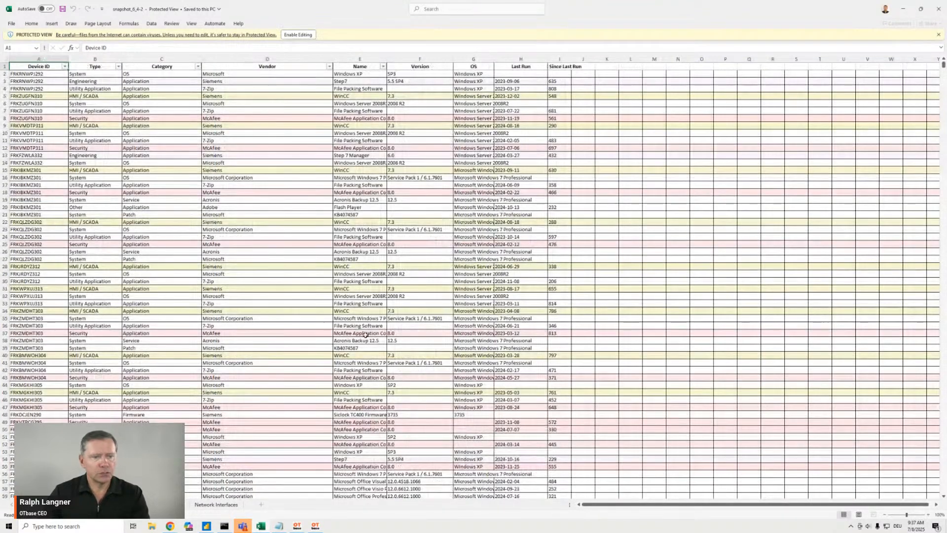
pyautogui.scroll(-8, 410, 301)
pyautogui.scroll(-20, 410, 298)
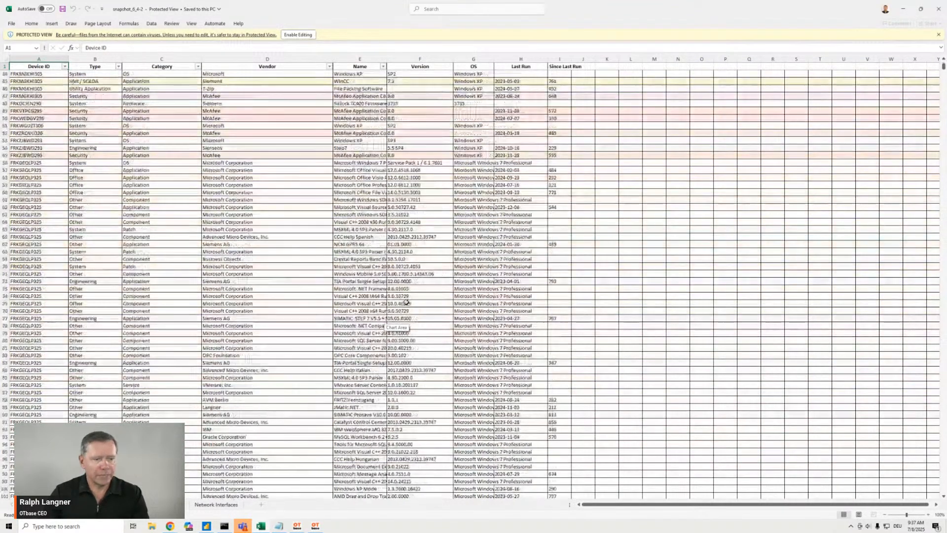
pyautogui.scroll(-16, 402, 306)
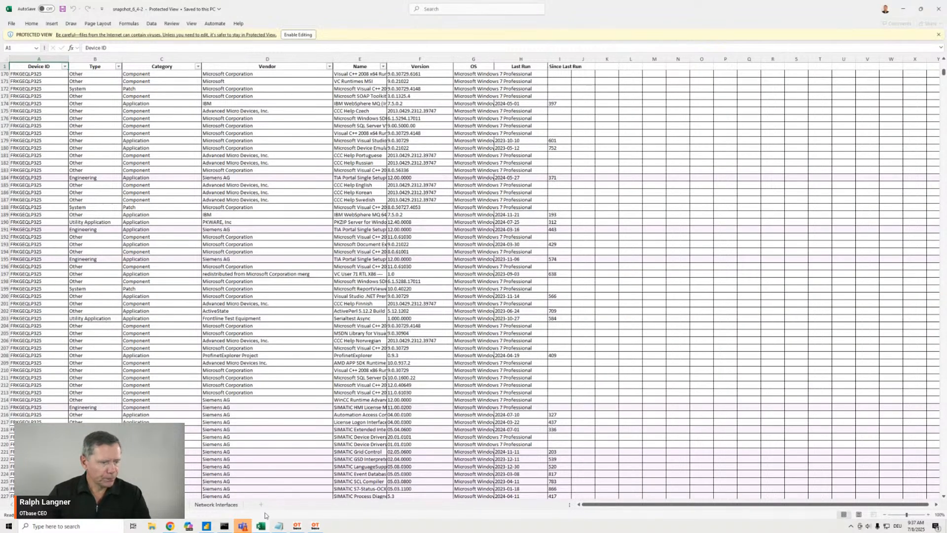
# Step: View the Vulnerabilities worksheet with its CVE severities and base scores, and look through the Network Interfaces worksheet
pyautogui.click(160, 505)
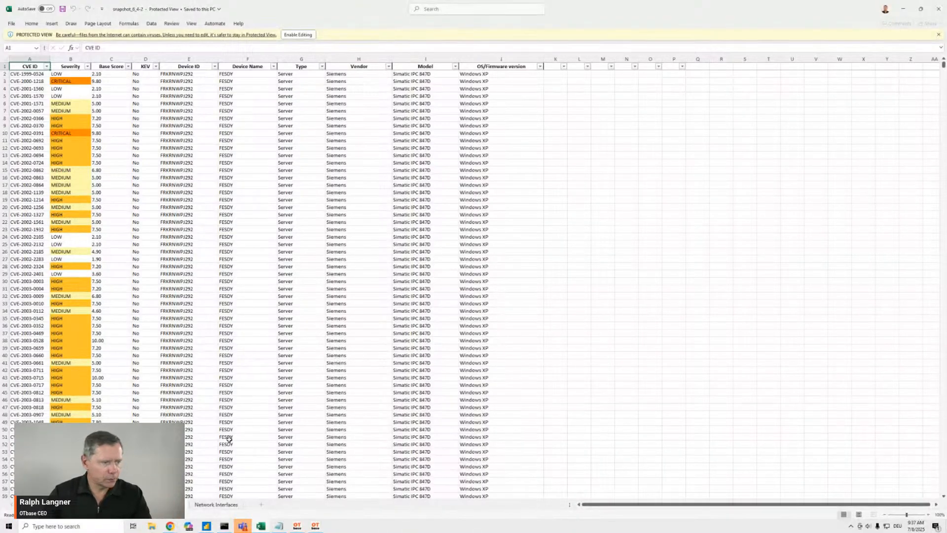
pyautogui.click(217, 504)
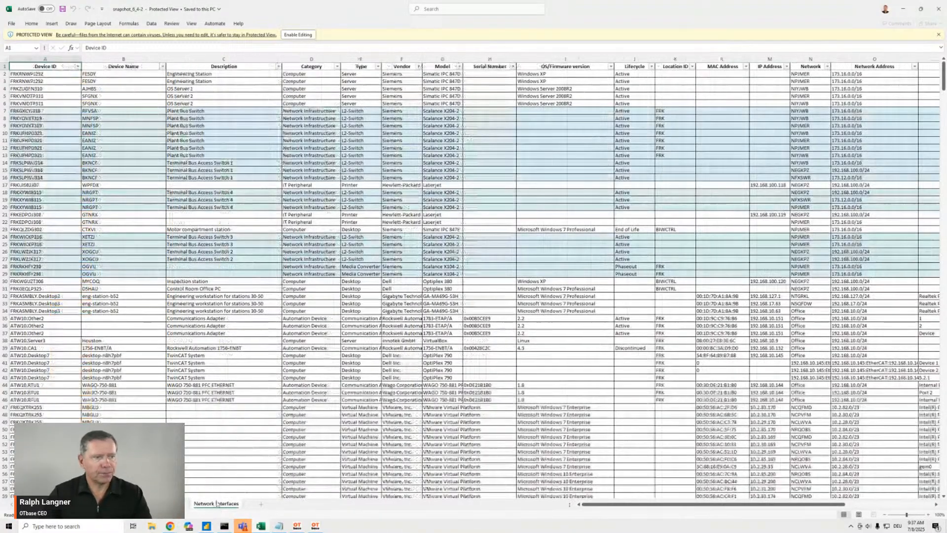
pyautogui.scroll(-4, 410, 300)
pyautogui.scroll(-8, 410, 299)
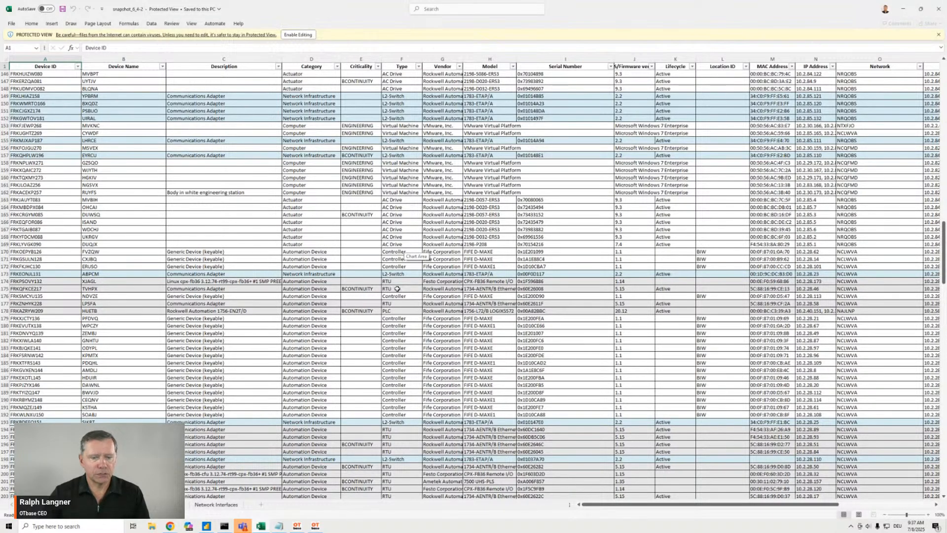
# Step: Look further down the device inventory rows, and examine the FRKURHGL207 PLC entries in rows 62 to 71 of the Network Interfaces worksheet
pyautogui.scroll(-6, 397, 288)
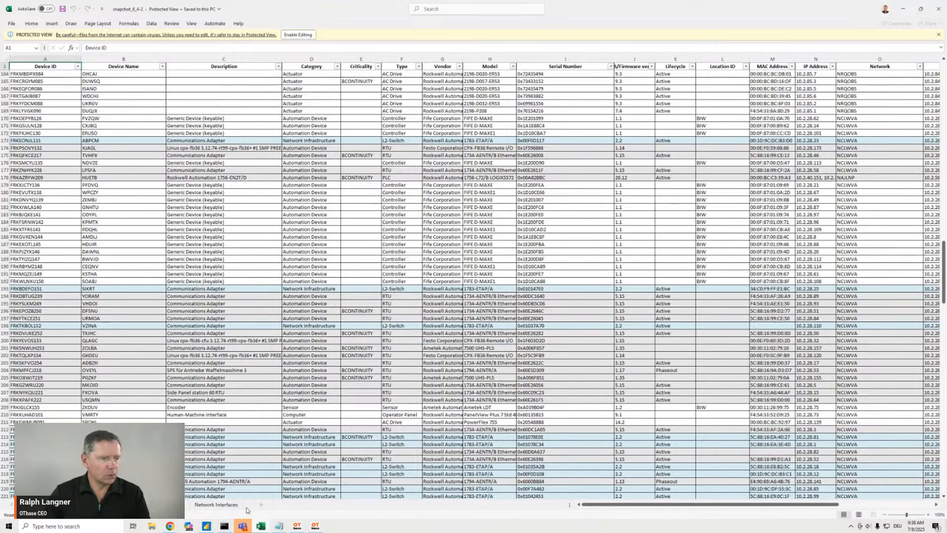
pyautogui.click(226, 505)
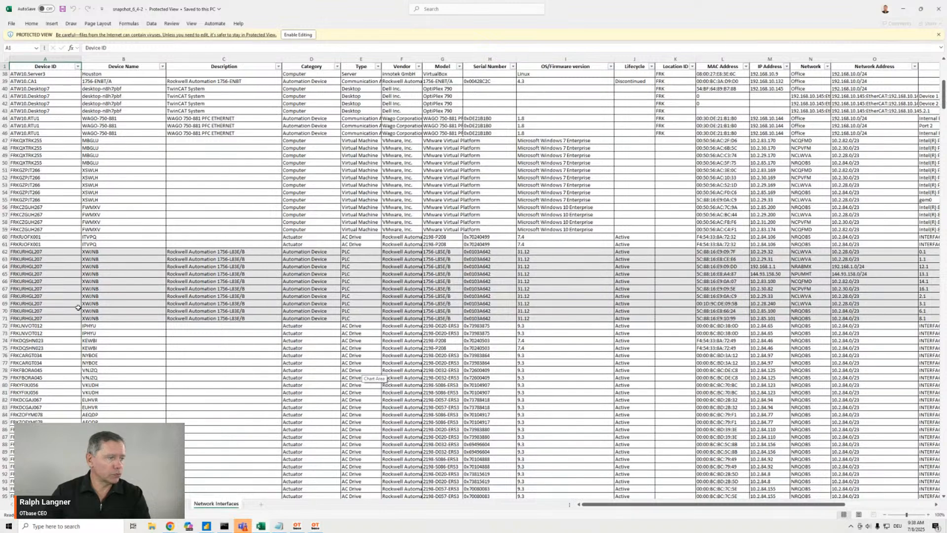
pyautogui.click(55, 251)
pyautogui.click(58, 281)
pyautogui.click(58, 304)
pyautogui.click(59, 318)
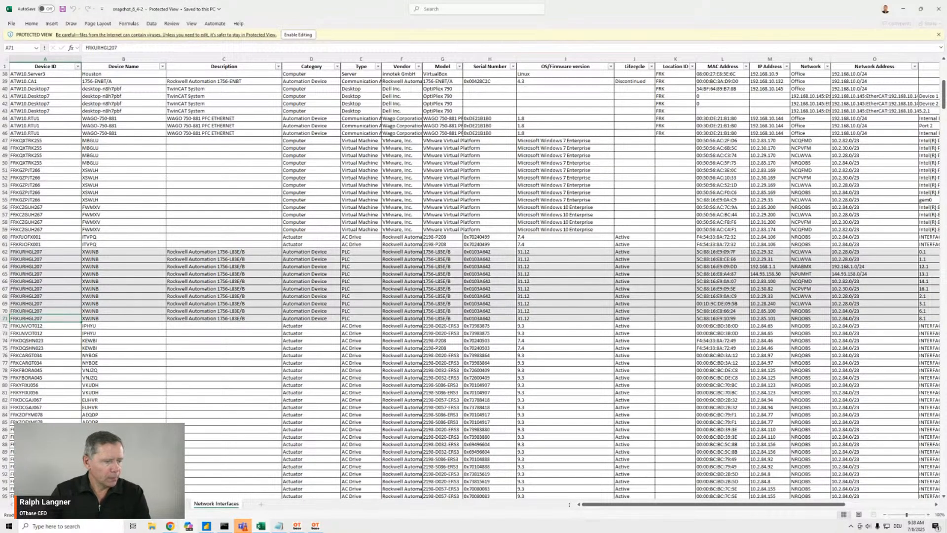
# Step: Bring up Snapshot Dashboard v7 in Power BI, and locate the OTbase Power BI Template for Snapshot on the OTbase download page in Chrome
pyautogui.click(205, 526)
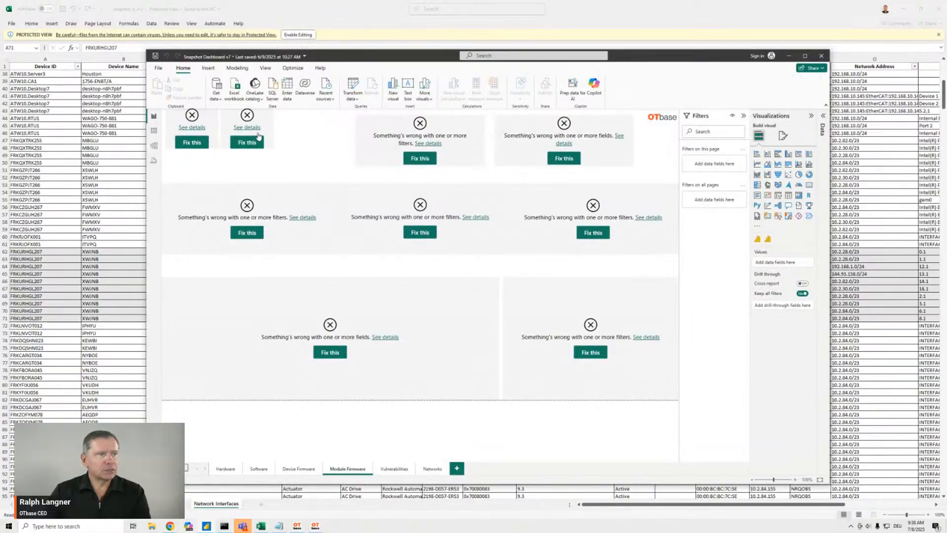
pyautogui.moveTo(340, 61); pyautogui.dragTo(347, 42)
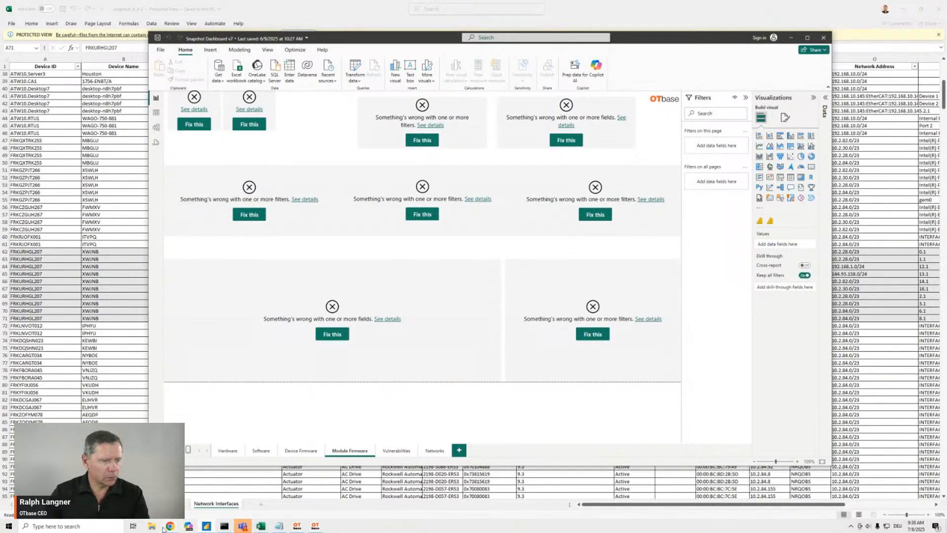
pyautogui.moveTo(168, 529)
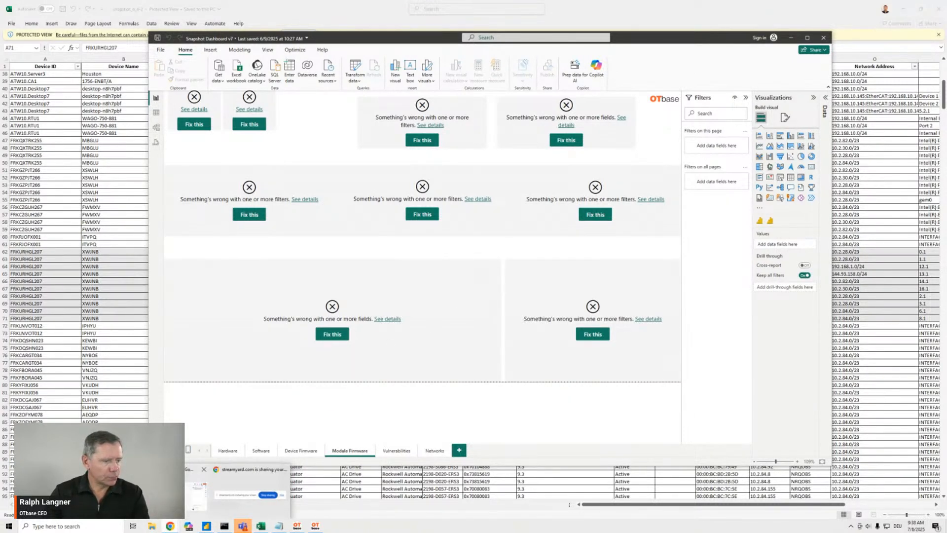
pyautogui.click(199, 493)
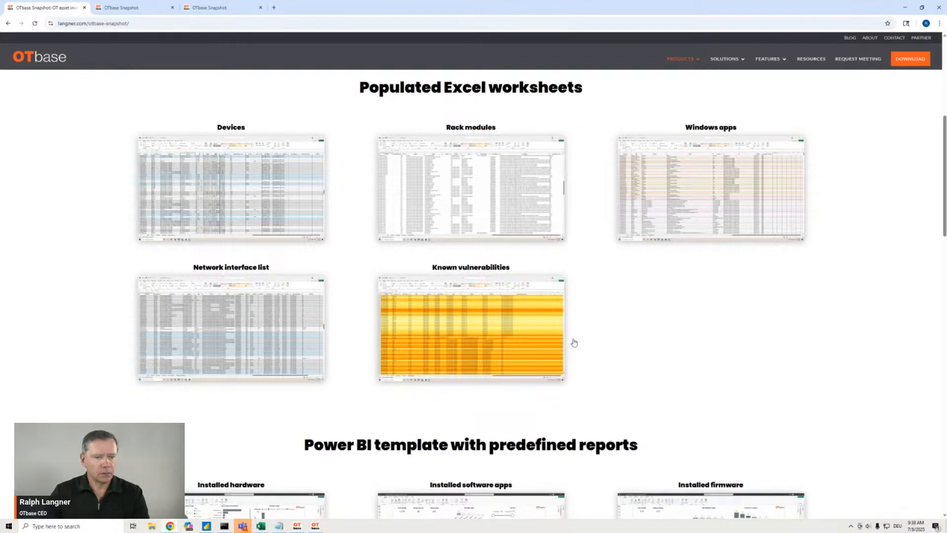
pyautogui.scroll(-4, 570, 341)
pyautogui.click(910, 59)
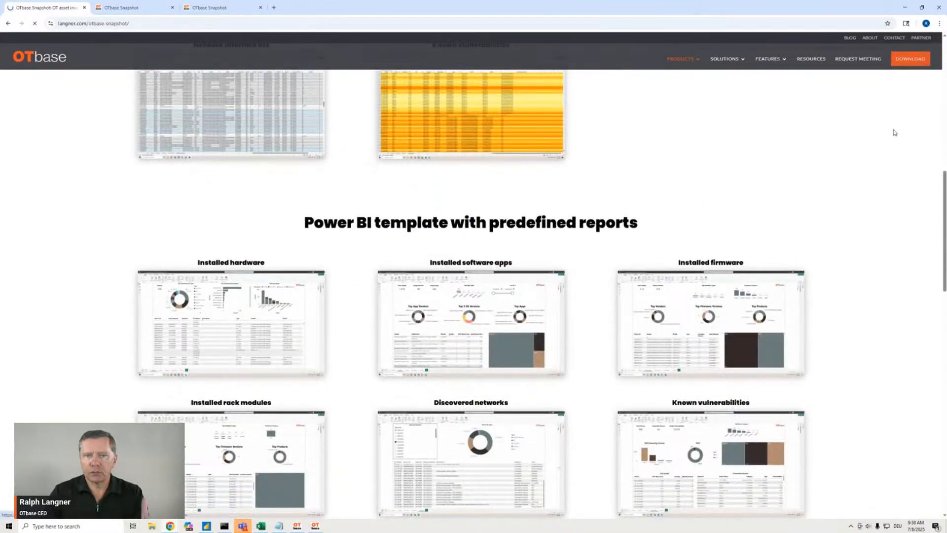
pyautogui.scroll(-15, 680, 273)
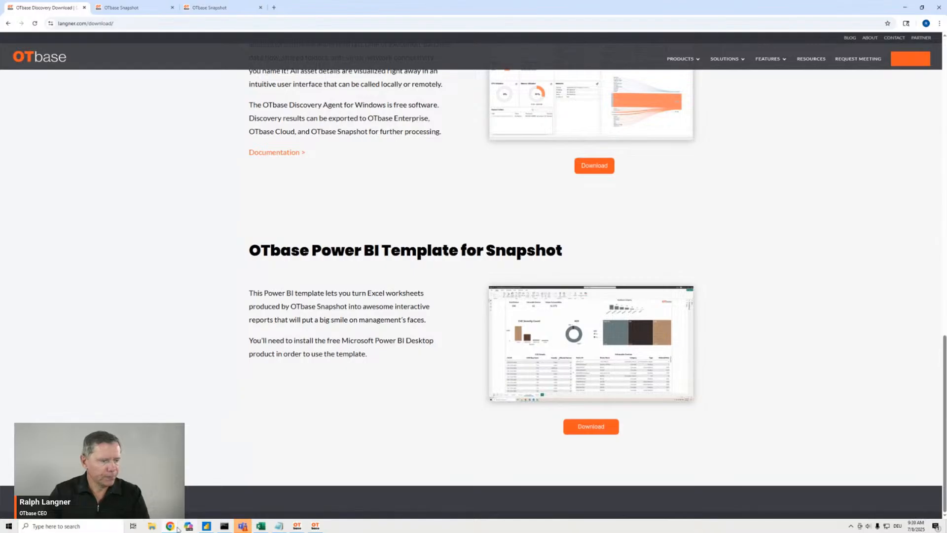
# Step: Switch back to Snapshot Dashboard v7 in Power BI and choose the snapshot_6_4-2 Excel workbook as its data source
pyautogui.click(207, 525)
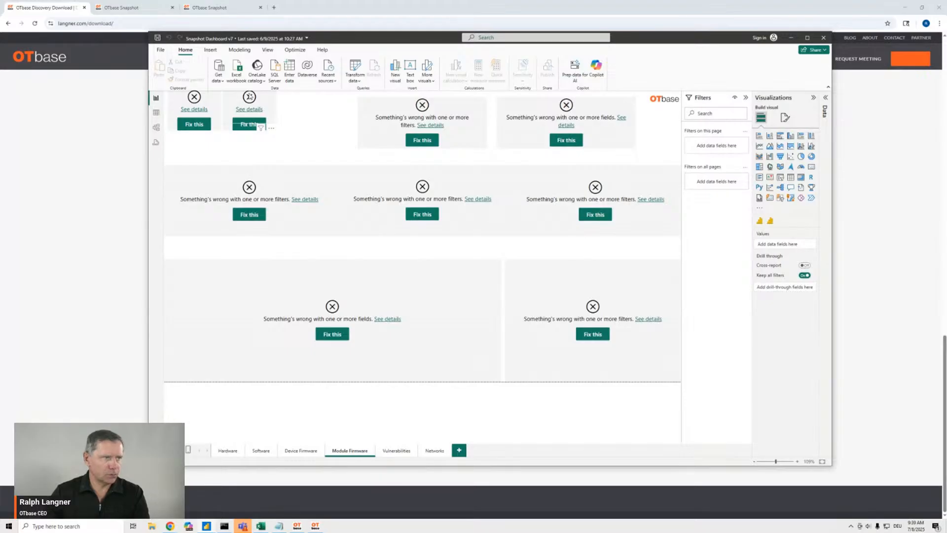
pyautogui.click(237, 70)
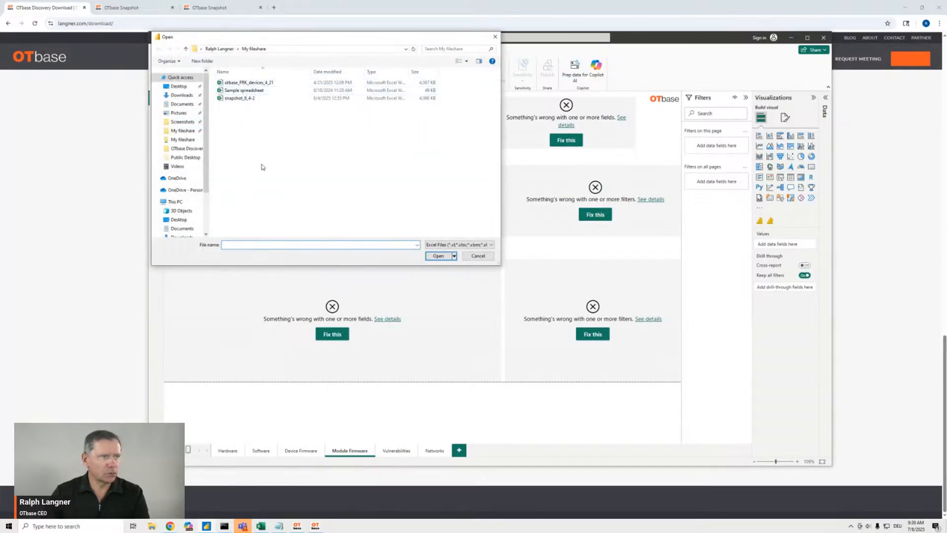
pyautogui.doubleClick(239, 97)
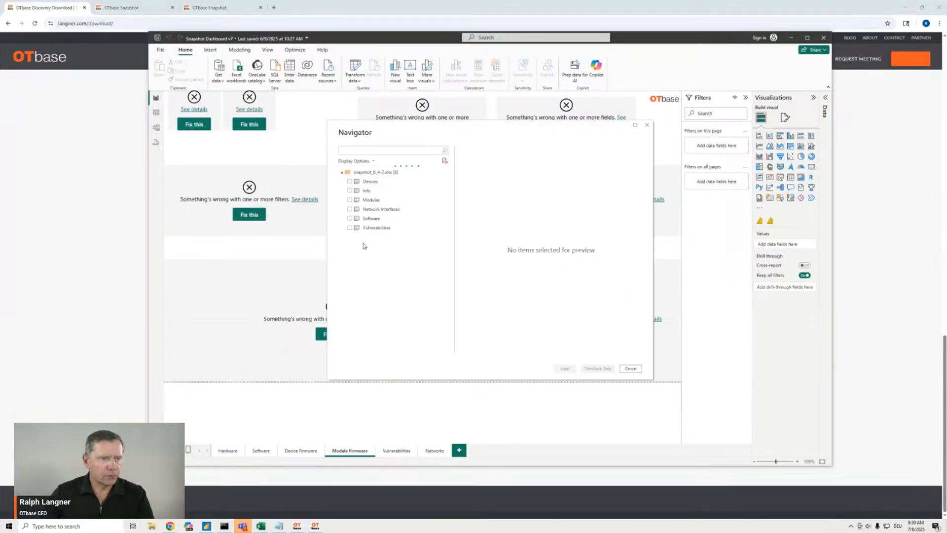
# Step: Load the Devices, Modules, Network Interfaces, Software and Vulnerabilities worksheets into the report, leaving out Info
pyautogui.click(349, 181)
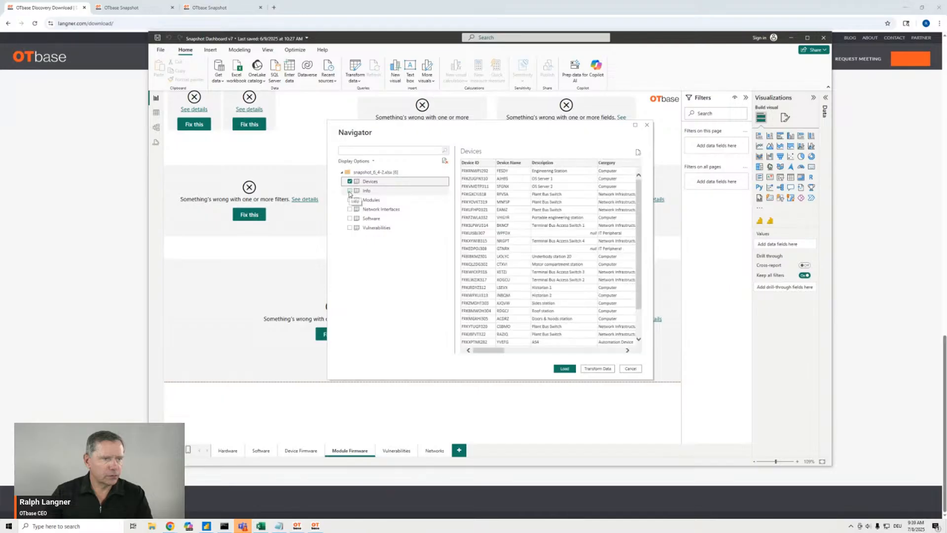
pyautogui.click(349, 200)
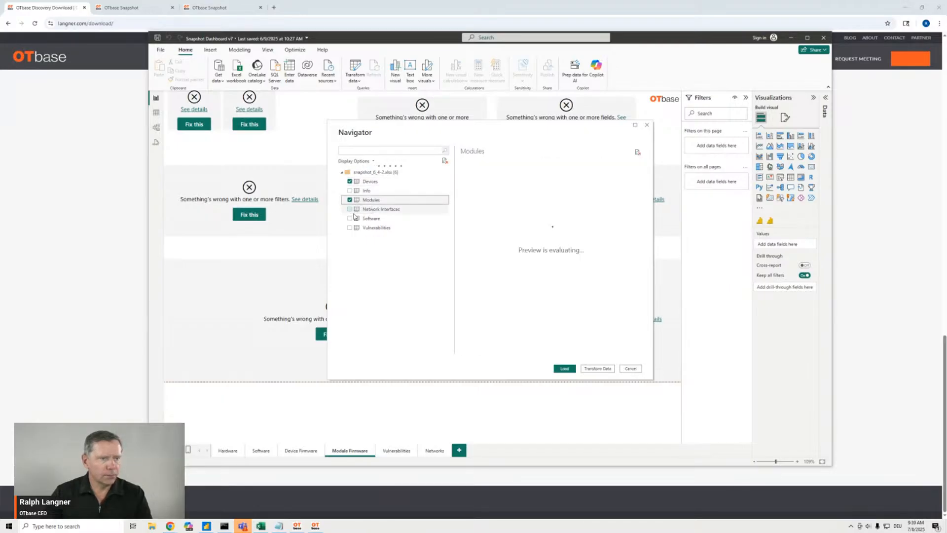
pyautogui.click(350, 208)
pyautogui.click(350, 218)
pyautogui.click(350, 227)
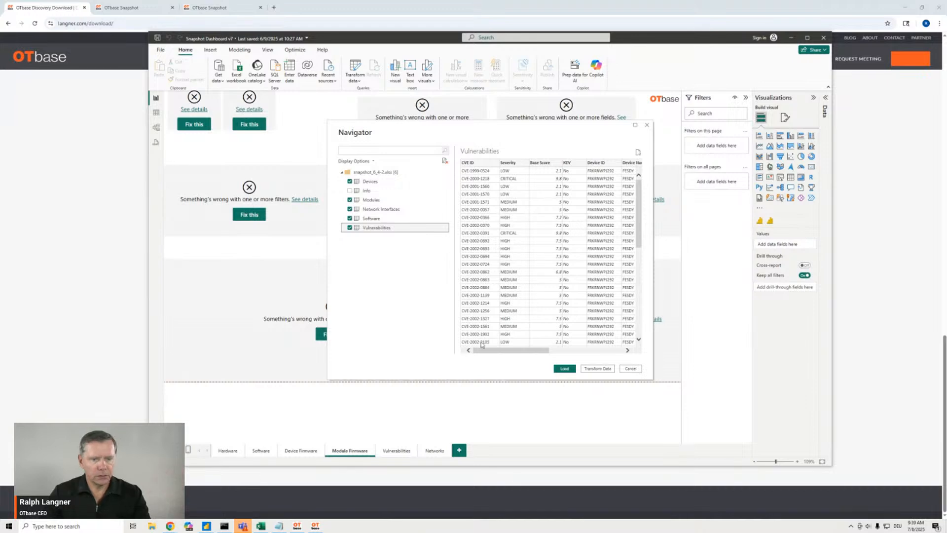
pyautogui.click(565, 369)
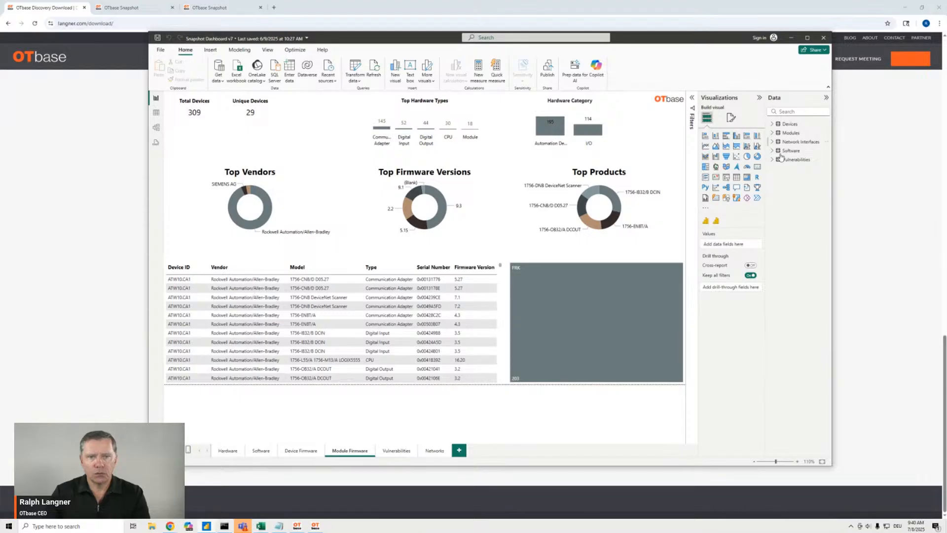
# Step: Expand the loaded Devices and Modules tables and review the data fields each one offers
pyautogui.click(772, 124)
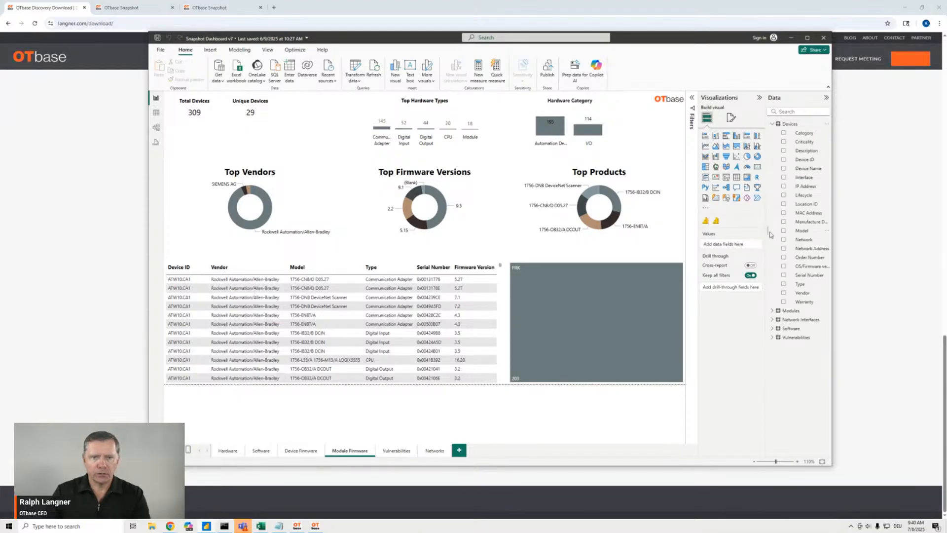
pyautogui.click(772, 311)
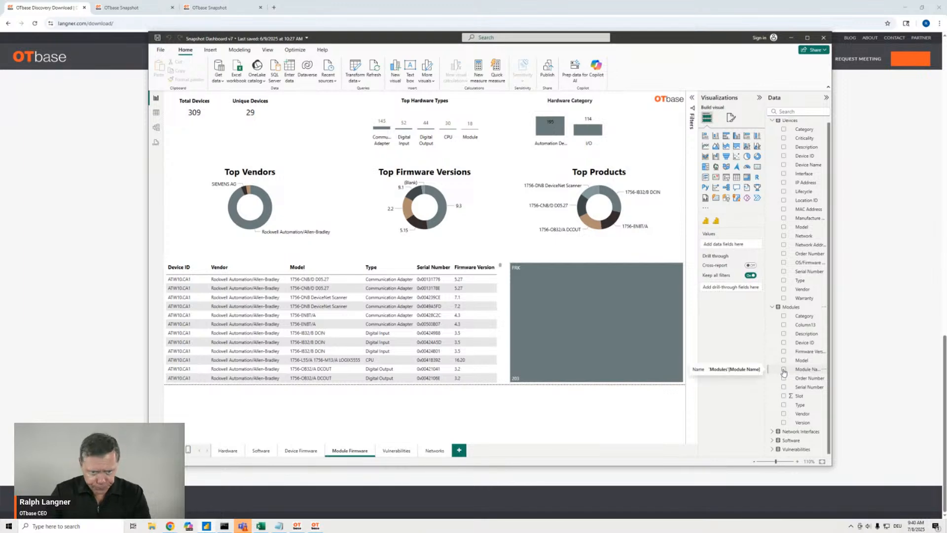
pyautogui.scroll(1, 804, 164)
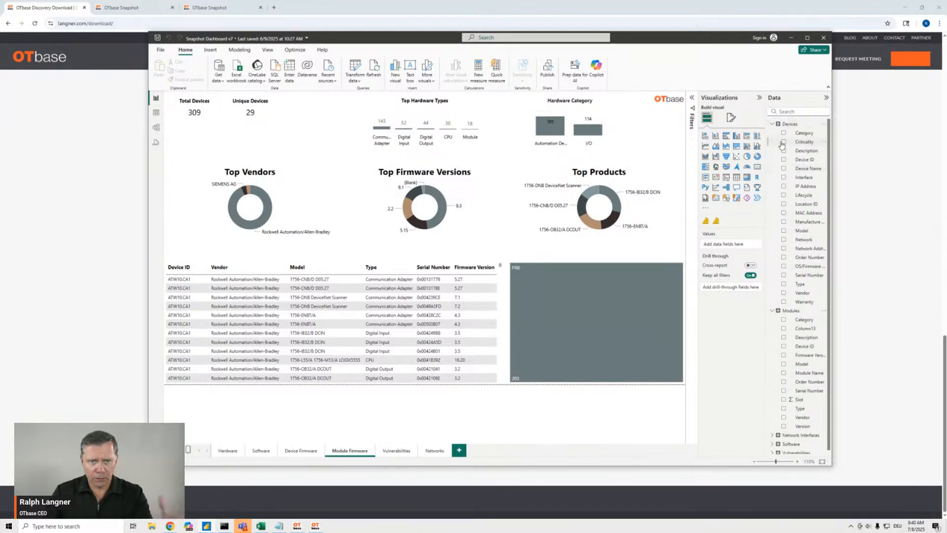
pyautogui.scroll(-1, 779, 306)
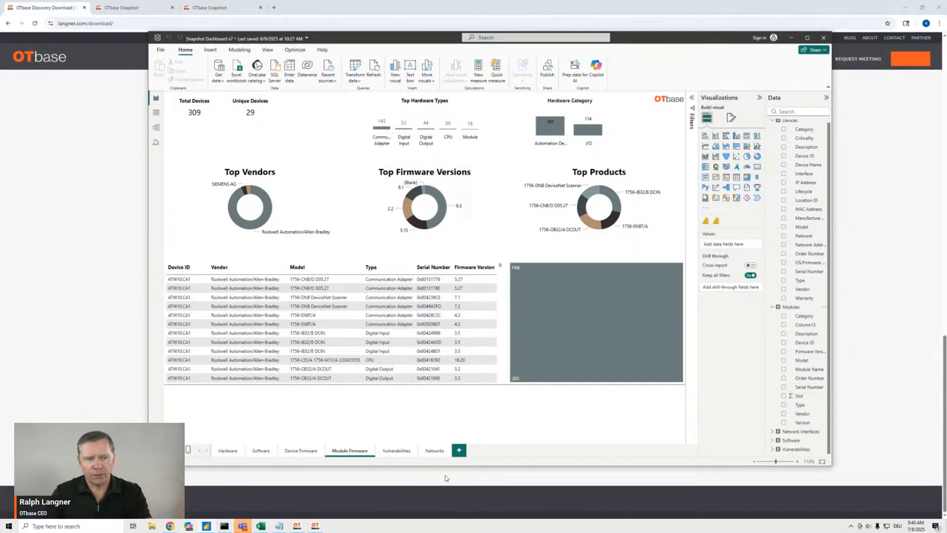
# Step: Show the Hardware report page in a maximized window, filter it to the AC Drive device type, and look through the matching device rows
pyautogui.click(228, 450)
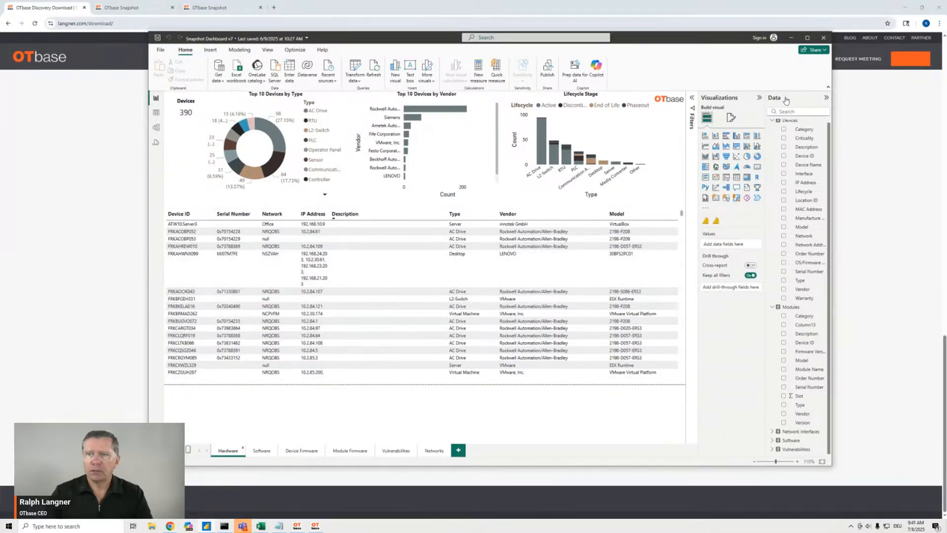
pyautogui.click(807, 39)
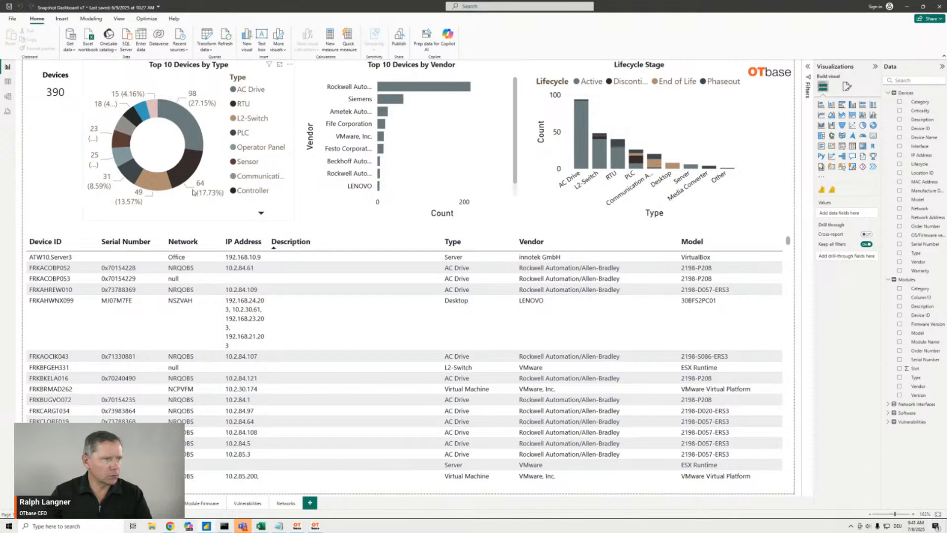
pyautogui.click(178, 117)
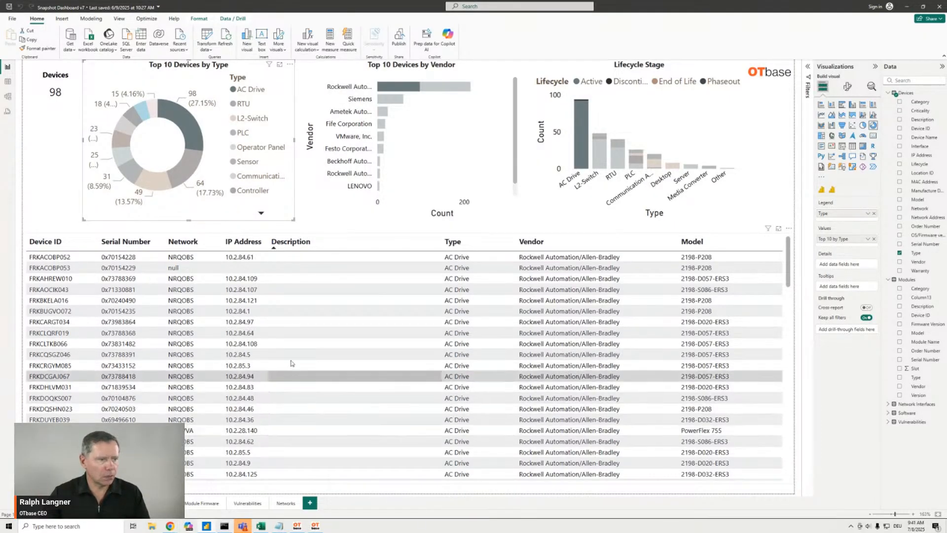
pyautogui.scroll(-15, 476, 359)
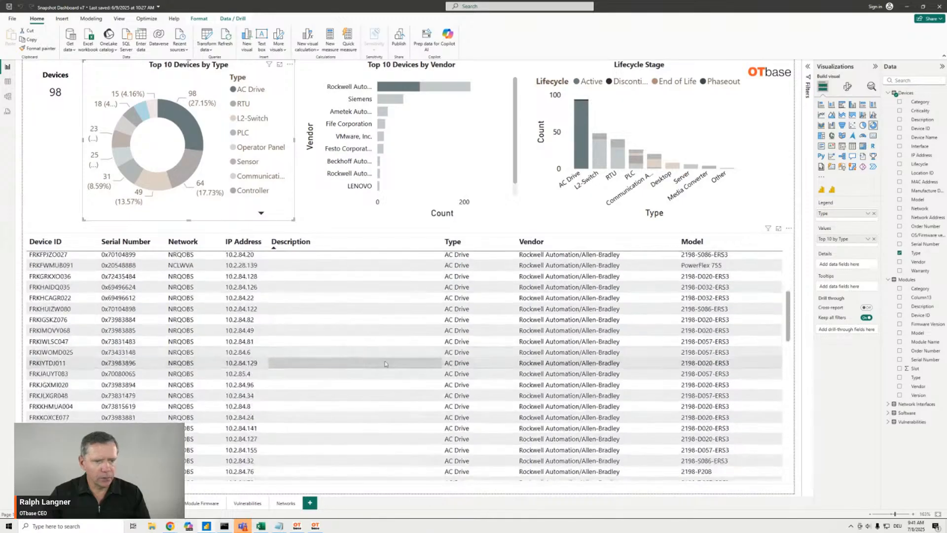
pyautogui.scroll(-8, 476, 359)
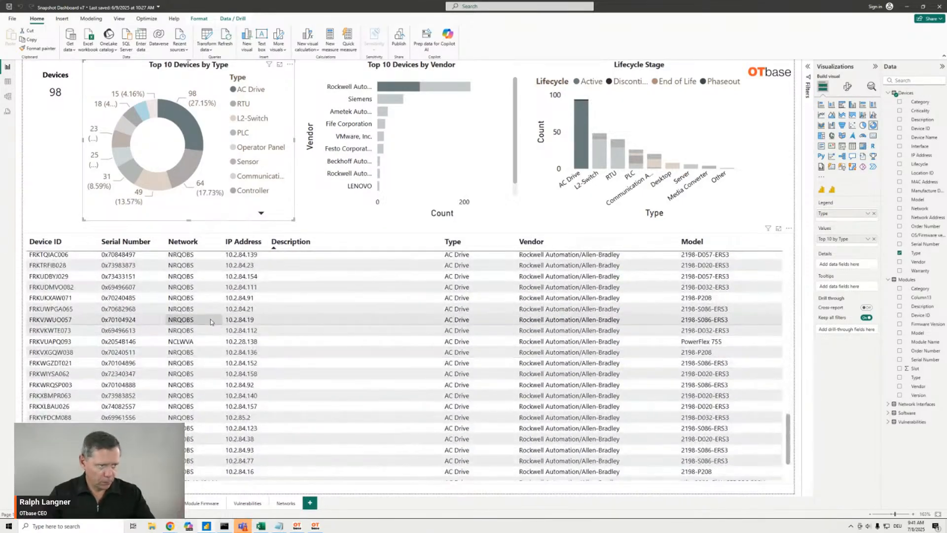
pyautogui.scroll(-3, 469, 381)
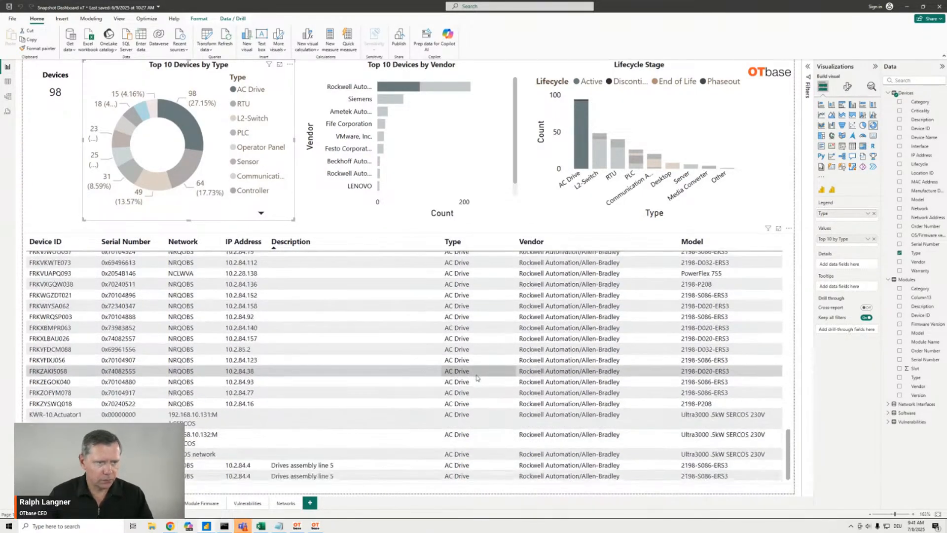
# Step: Filter the Hardware page to the Rockwell Automation vendor, narrow it to PLC devices, and look through the matching rows
pyautogui.scroll(5, 471, 381)
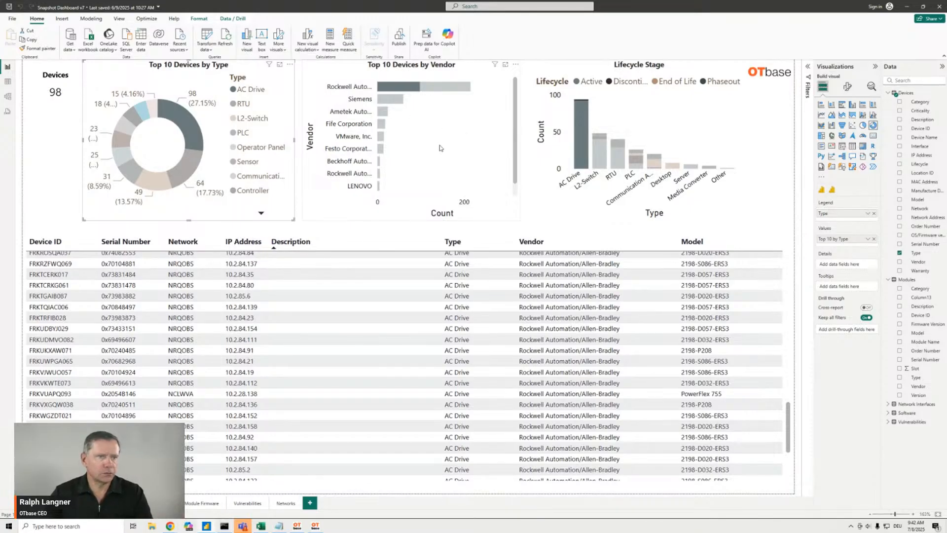
pyautogui.click(410, 87)
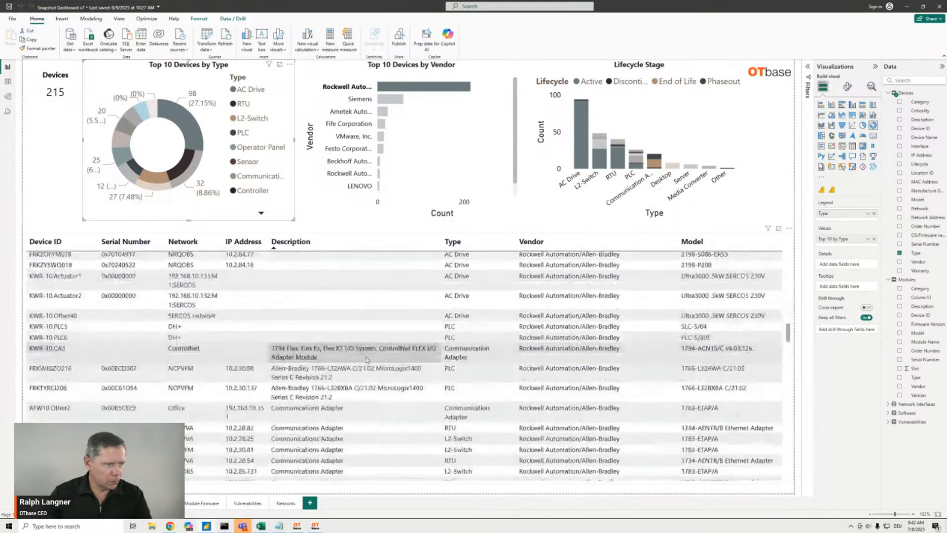
pyautogui.scroll(10, 367, 356)
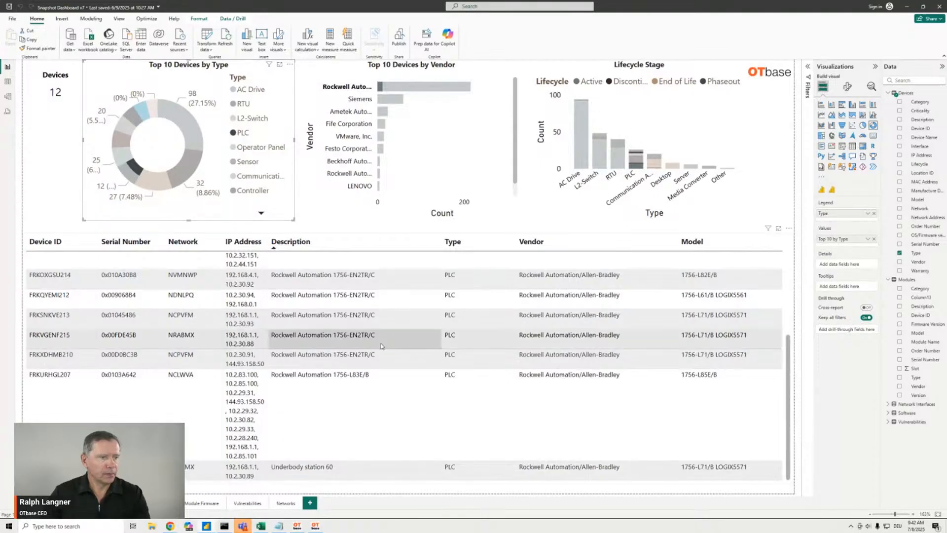
pyautogui.scroll(3, 376, 336)
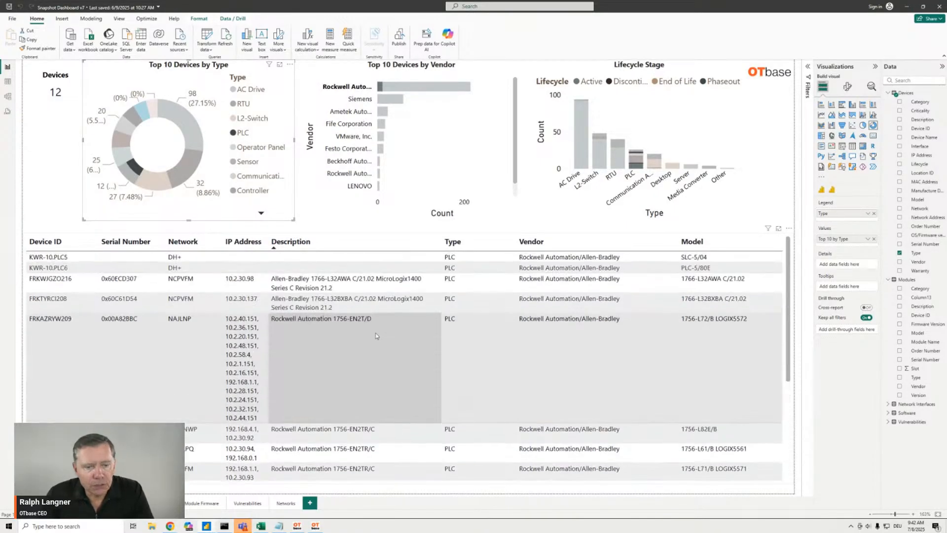
pyautogui.scroll(-3, 376, 334)
pyautogui.scroll(3, 374, 332)
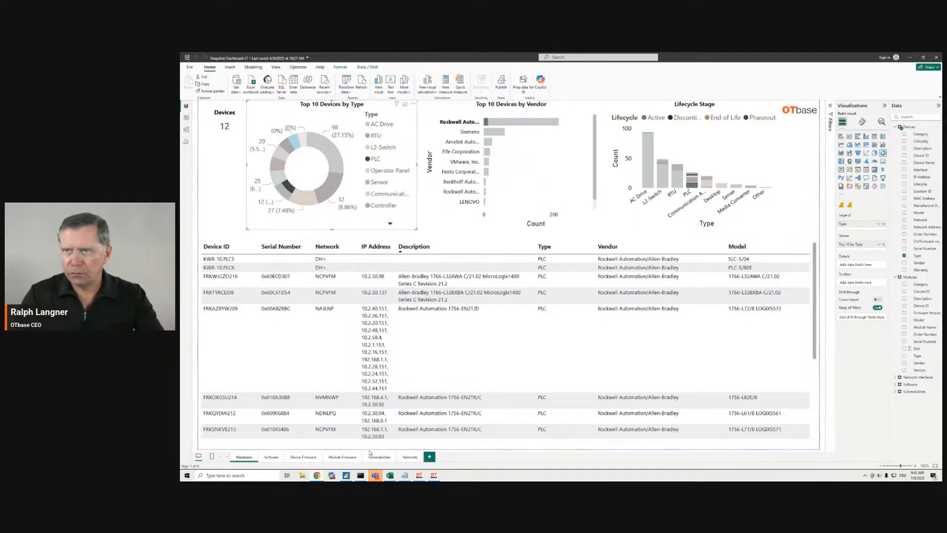
# Step: Show the Software report page, inspect its location treemap, and briefly check the network list in OTbase Network Discovery
pyautogui.click(271, 457)
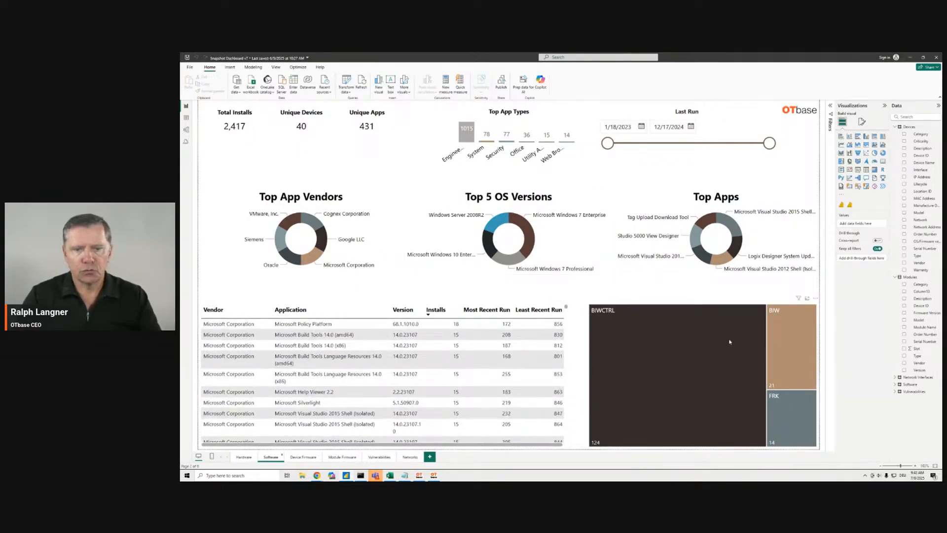
pyautogui.moveTo(751, 340)
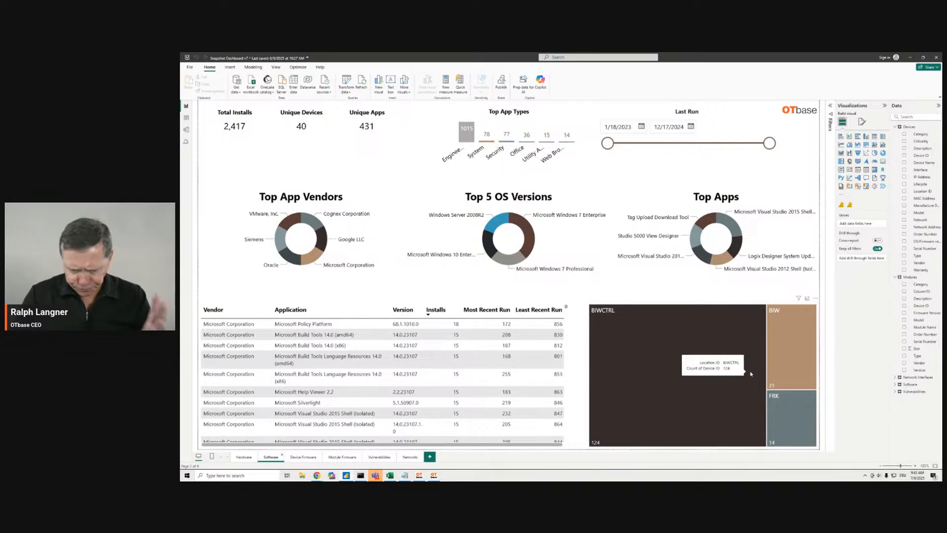
pyautogui.moveTo(779, 398)
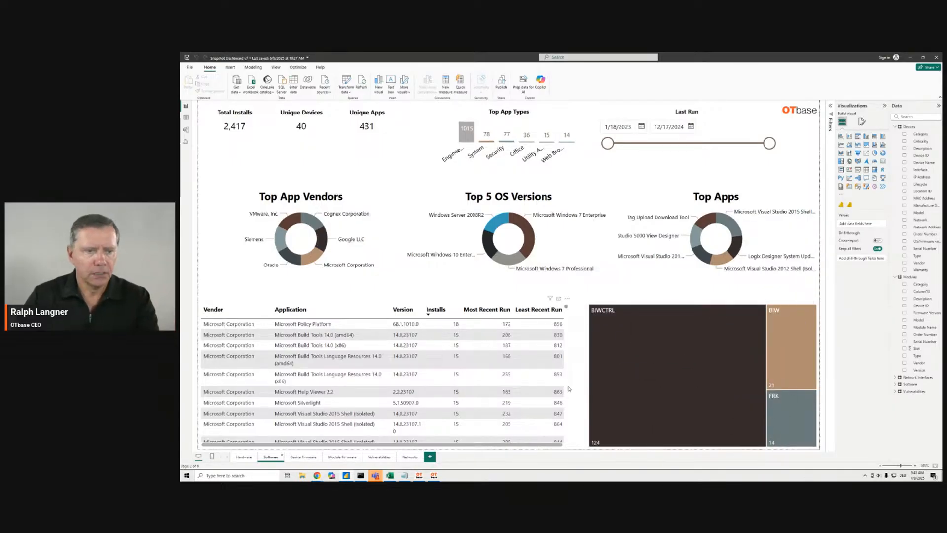
pyautogui.click(434, 476)
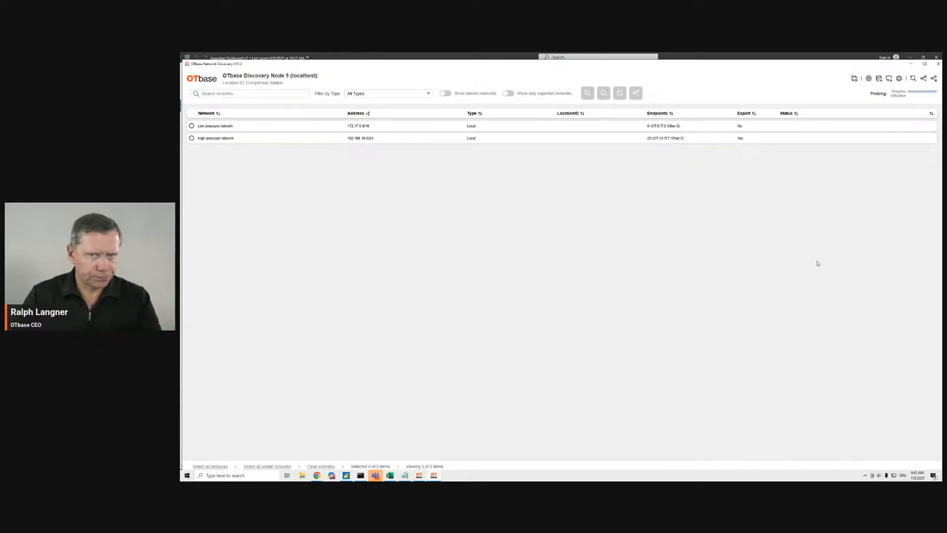
pyautogui.click(911, 64)
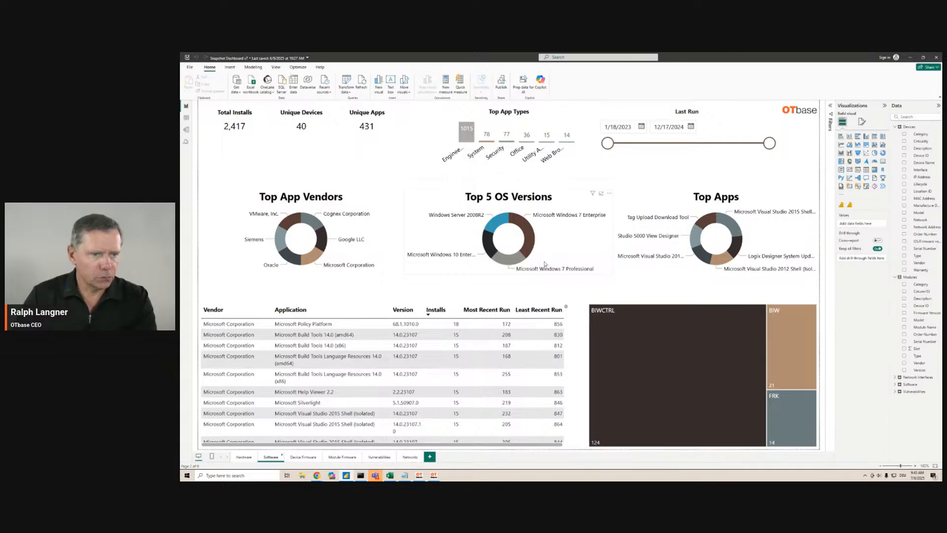
# Step: Filter the Software page to Microsoft Windows 7 Enterprise, look through the applications, and narrow it to Logix Designer System Updates
pyautogui.click(531, 236)
pyautogui.scroll(-4, 378, 363)
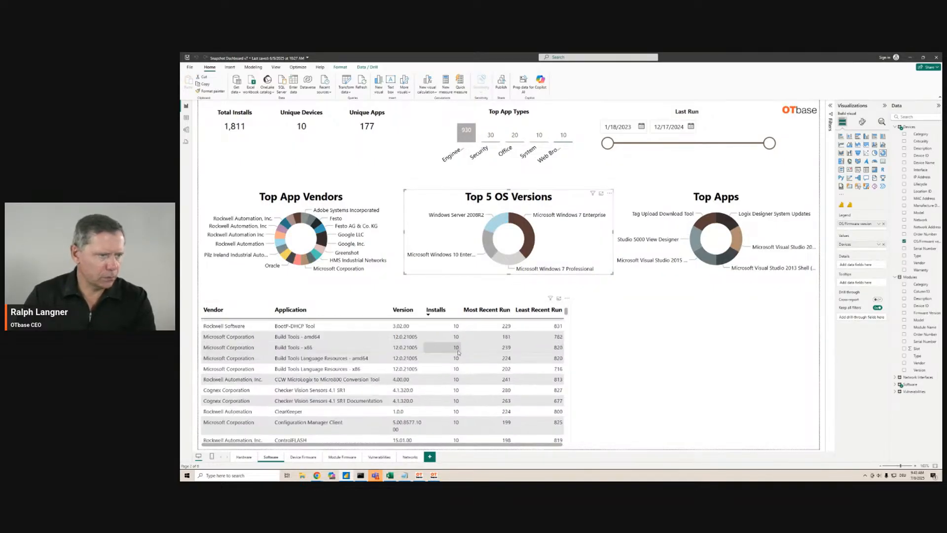
pyautogui.scroll(-10, 378, 363)
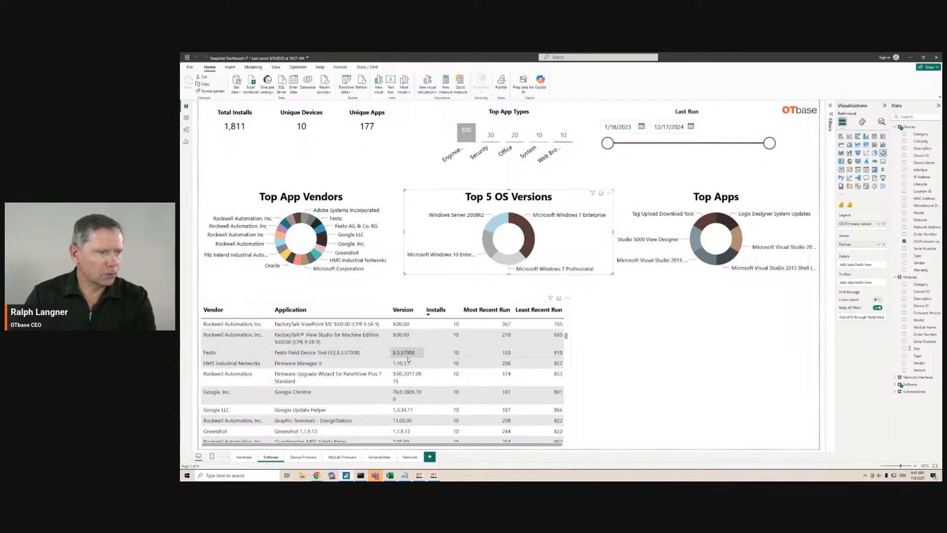
pyautogui.scroll(-10, 409, 358)
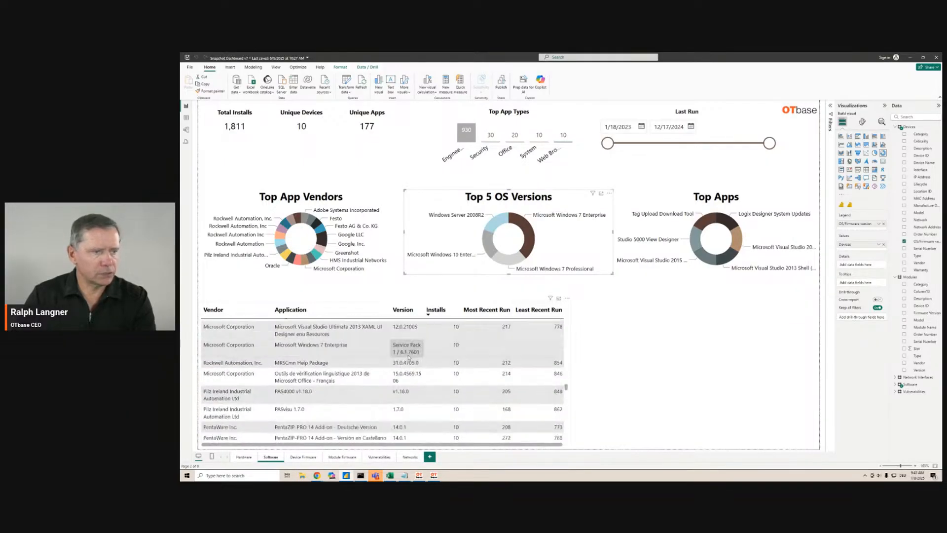
pyautogui.scroll(-5, 407, 356)
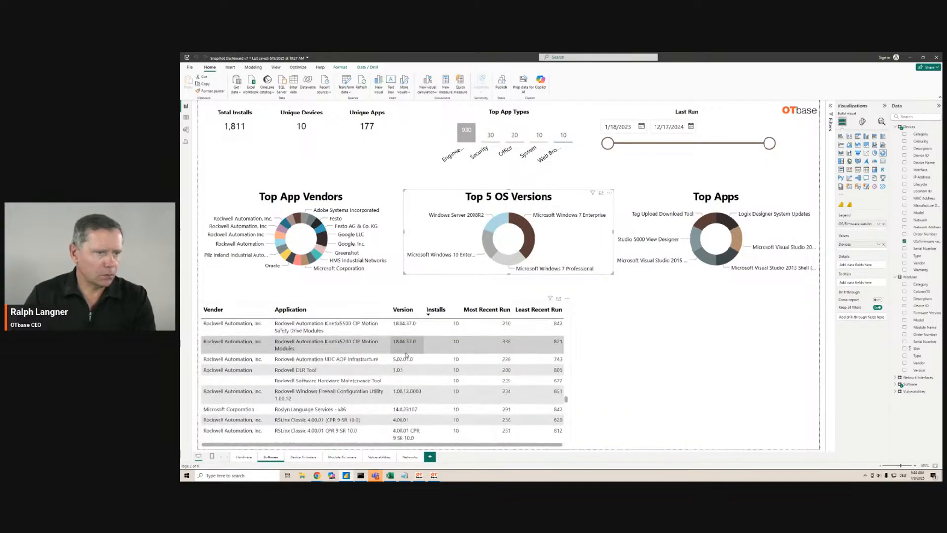
pyautogui.scroll(-5, 386, 359)
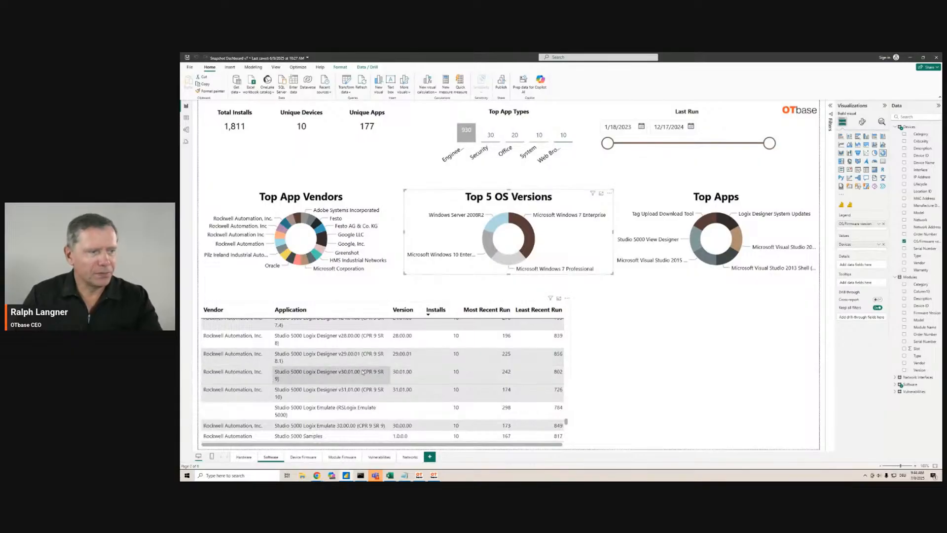
pyautogui.scroll(-3, 360, 373)
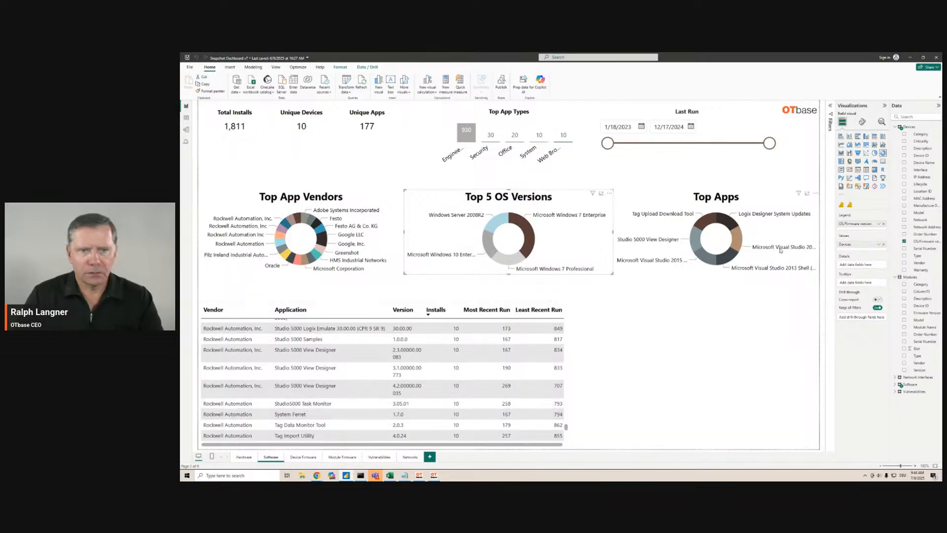
pyautogui.click(721, 221)
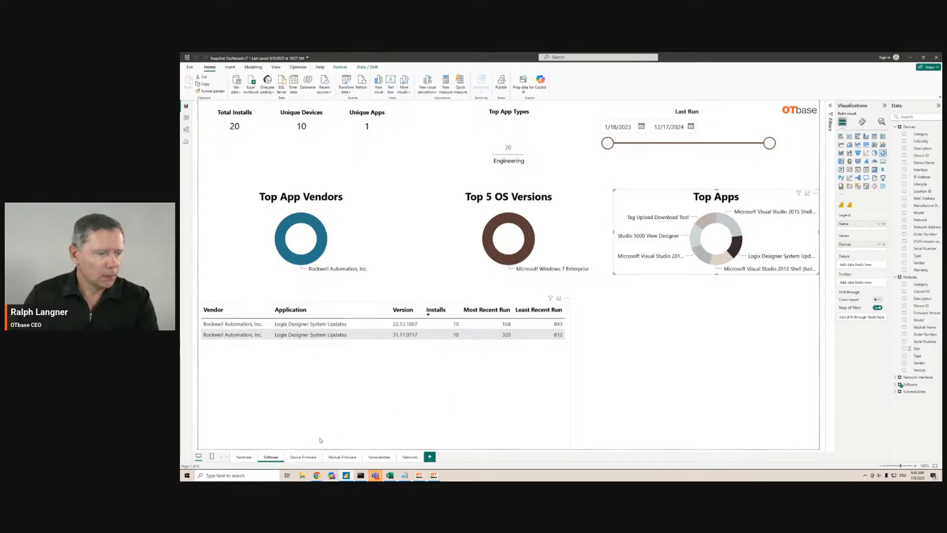
# Step: Show the Device Firmware page, filter it to Rockwell Automation/Allen-Bradley and product 2198-D057-ERS3, and review the device rows
pyautogui.click(305, 456)
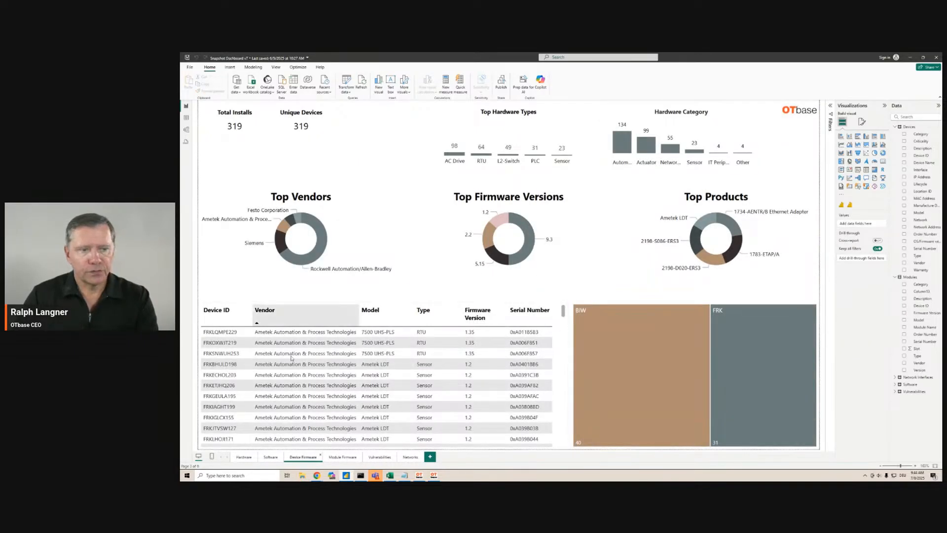
pyautogui.scroll(-1, 338, 389)
pyautogui.scroll(2, 338, 389)
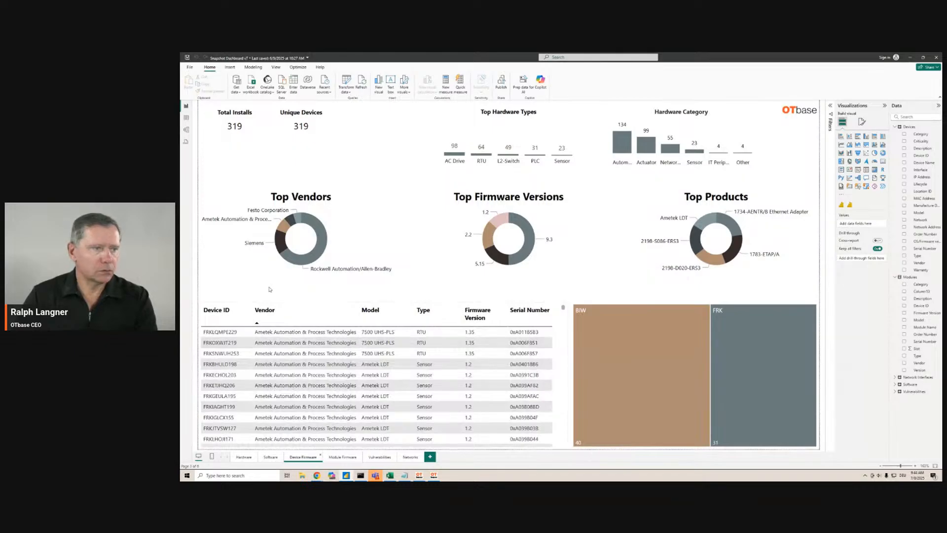
pyautogui.click(309, 264)
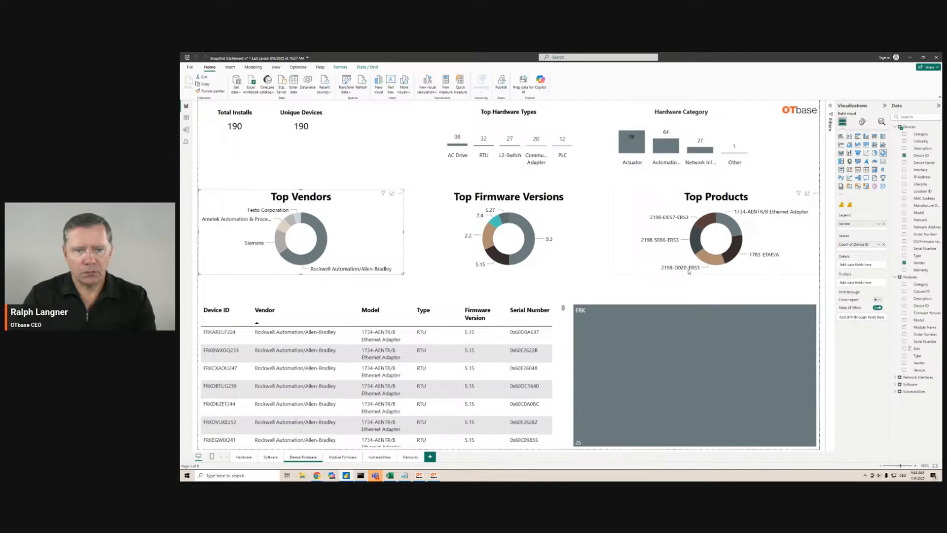
pyautogui.click(704, 223)
pyautogui.scroll(-3, 413, 369)
pyautogui.scroll(3, 412, 369)
pyautogui.scroll(-3, 518, 370)
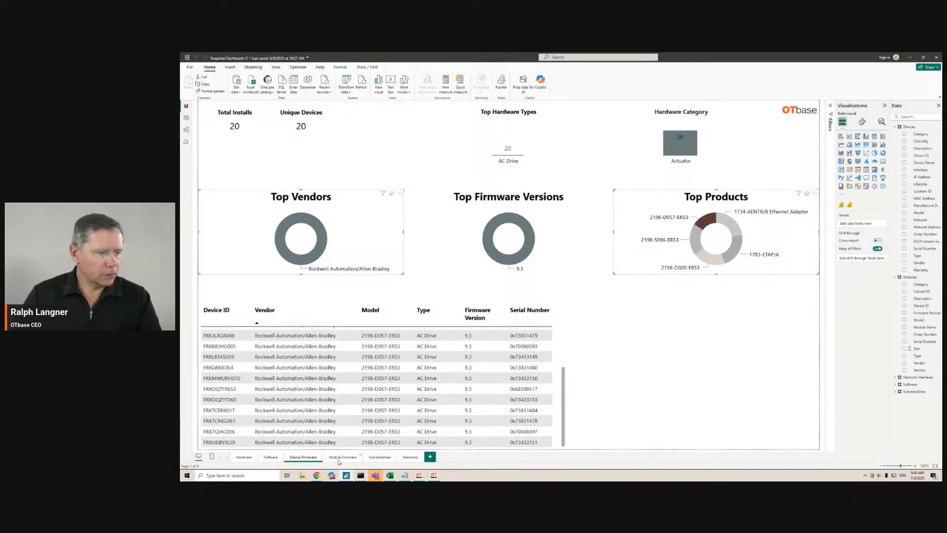
# Step: View the Module Firmware page, open the Vulnerabilities page filtered to KEV Yes, and look through the CVE details
pyautogui.click(339, 459)
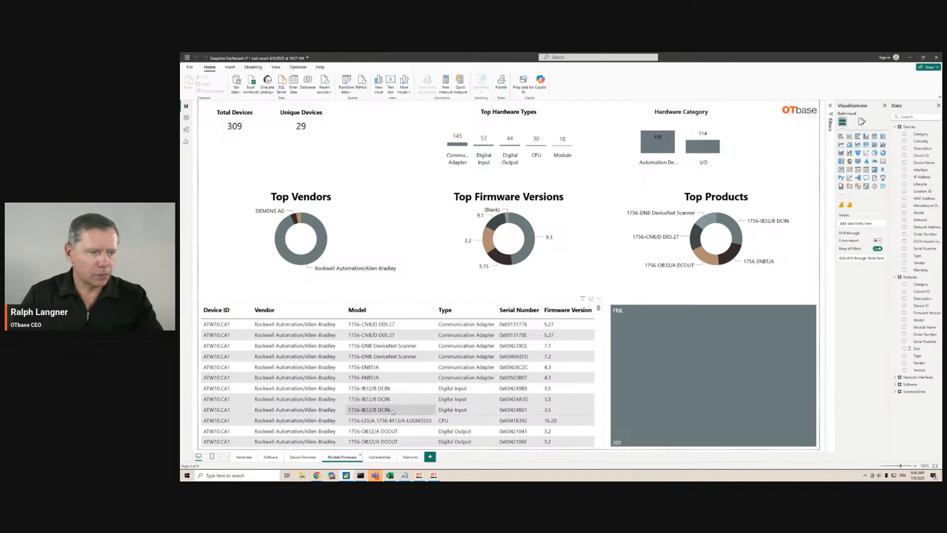
pyautogui.click(379, 457)
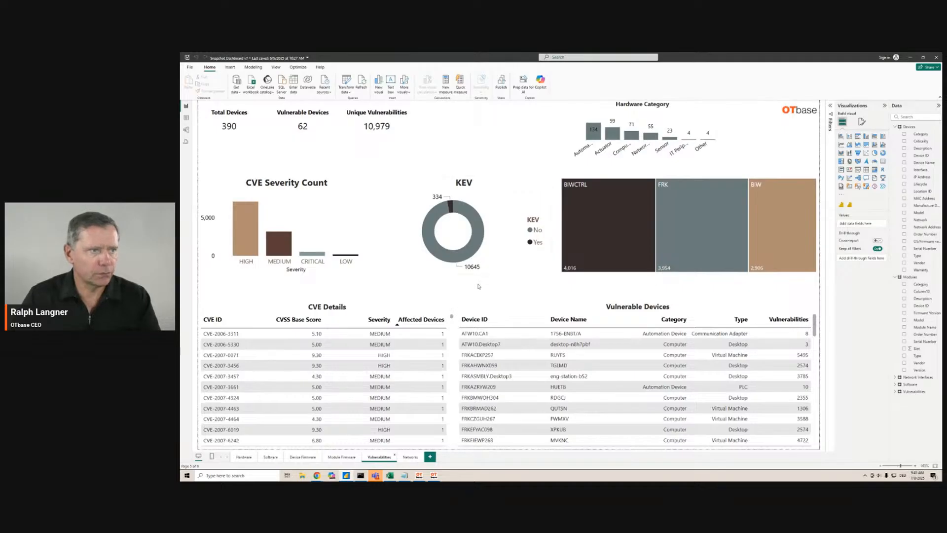
pyautogui.click(450, 207)
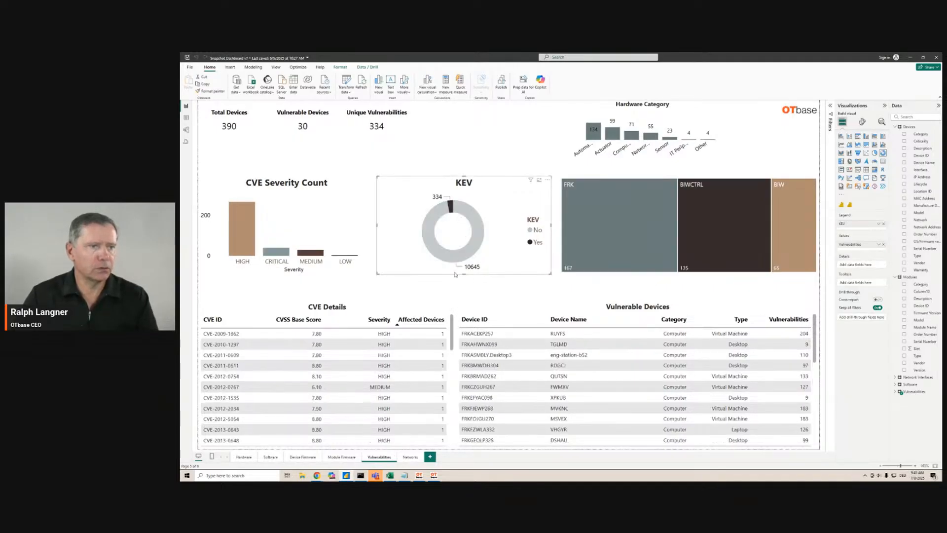
pyautogui.scroll(-3, 294, 373)
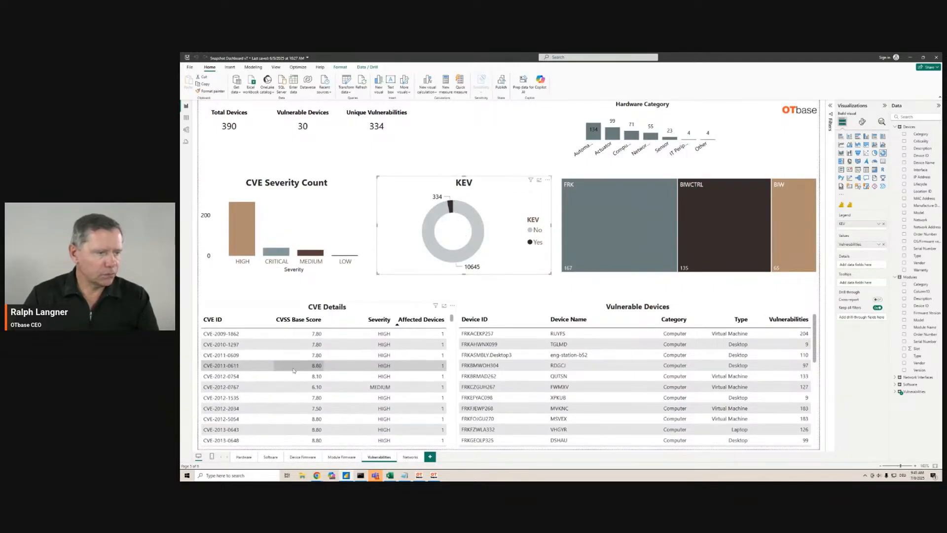
pyautogui.scroll(-10, 368, 366)
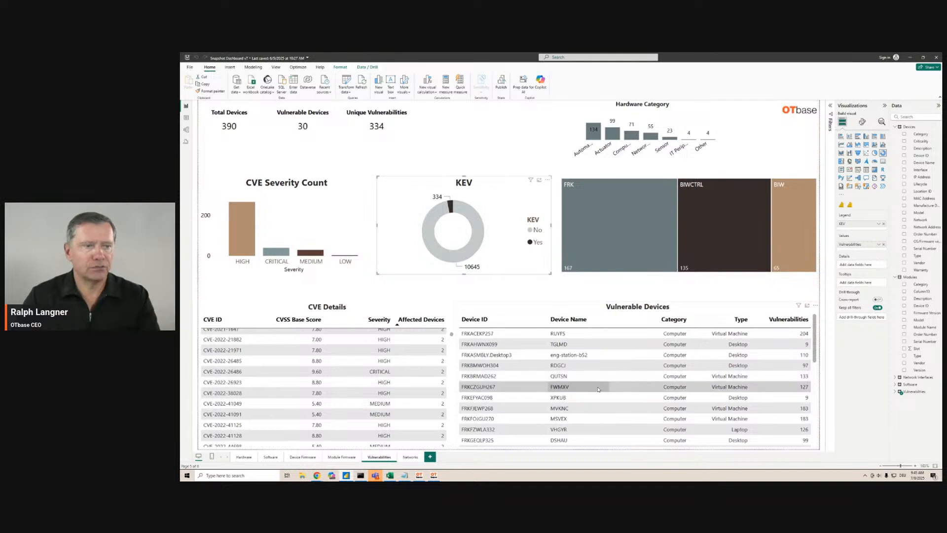
# Step: Show the Networks report page, browse the network list, and filter the page to network NBISNQ
pyautogui.click(416, 457)
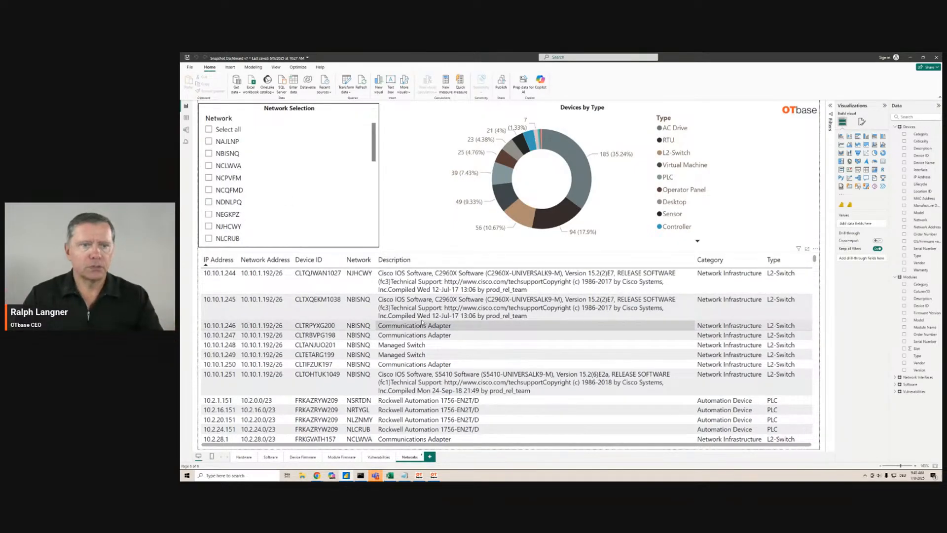
pyautogui.scroll(-5, 261, 185)
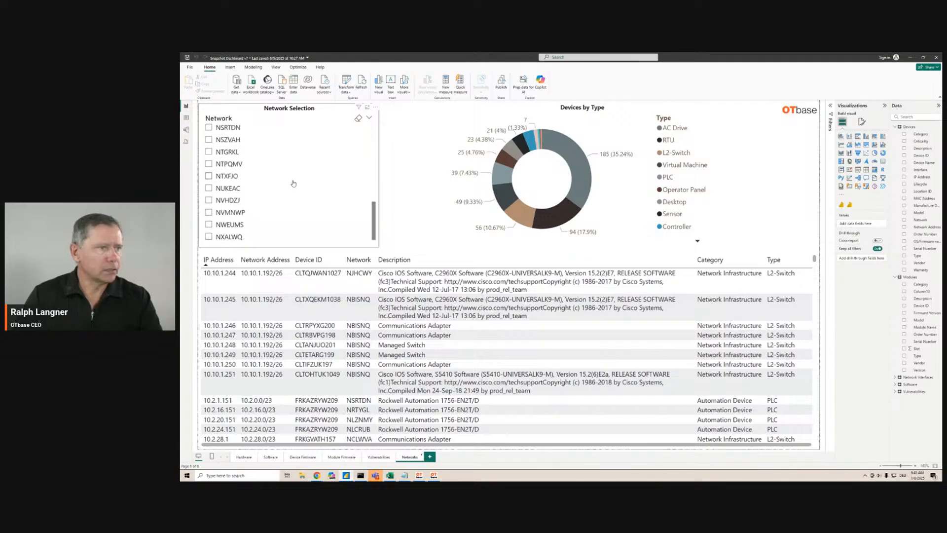
pyautogui.scroll(5, 281, 180)
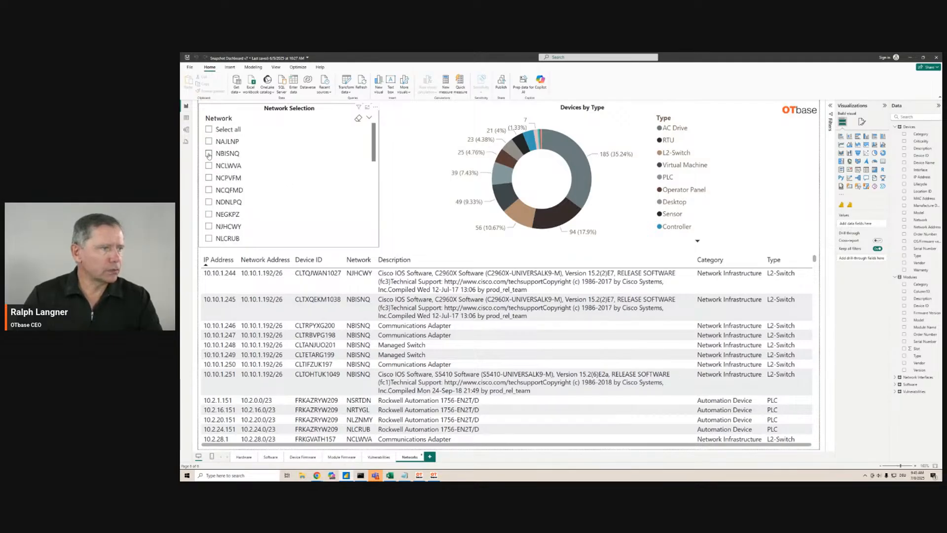
pyautogui.click(208, 154)
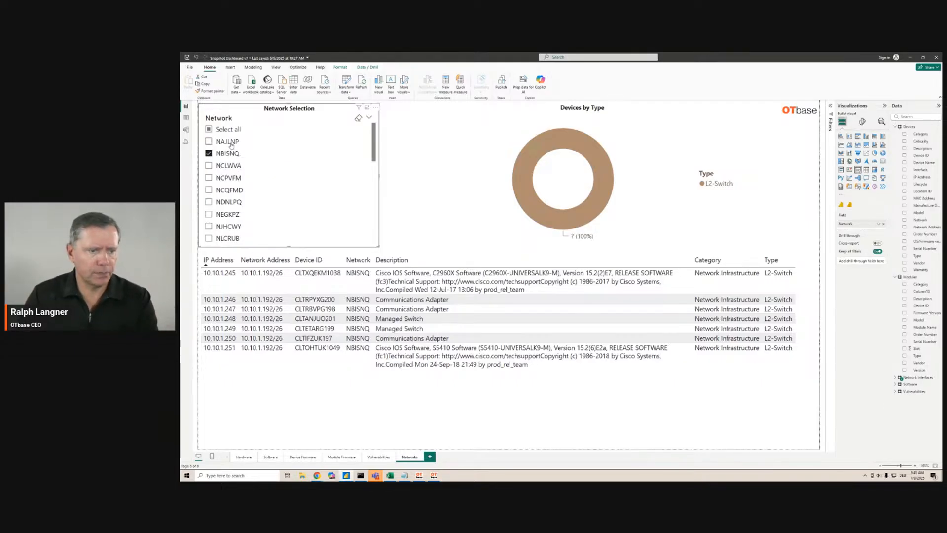
# Step: In OTbase Network Discovery, open High pressure network and inspect its configuration settings without changing them
pyautogui.click(433, 474)
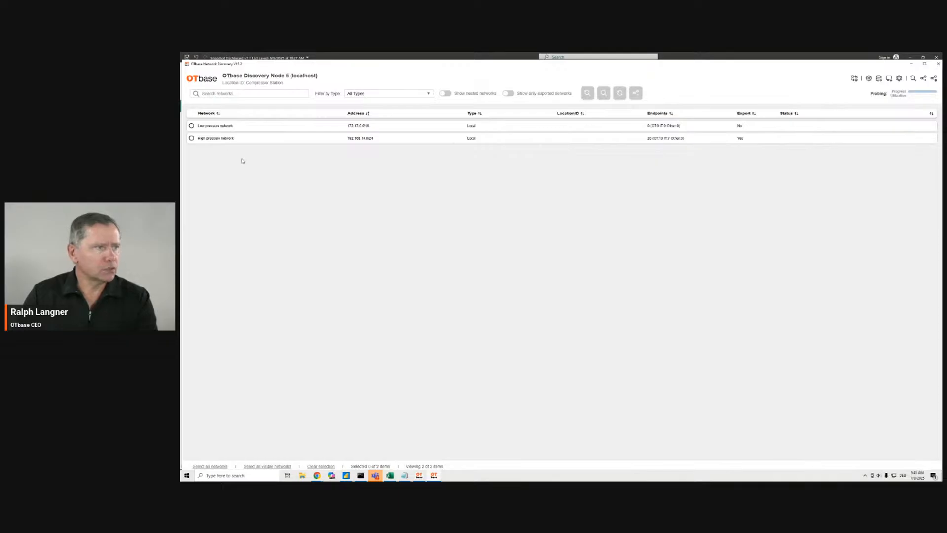
pyautogui.click(213, 140)
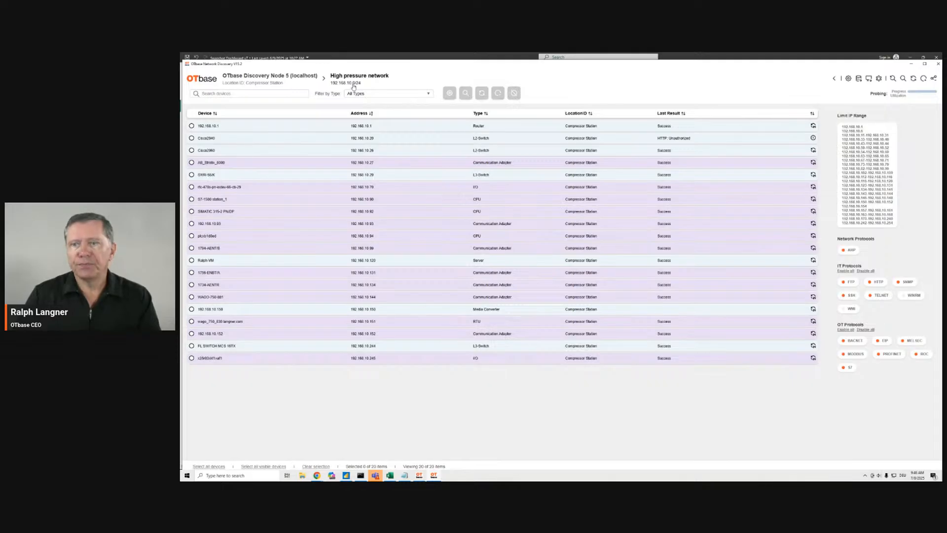
pyautogui.click(849, 78)
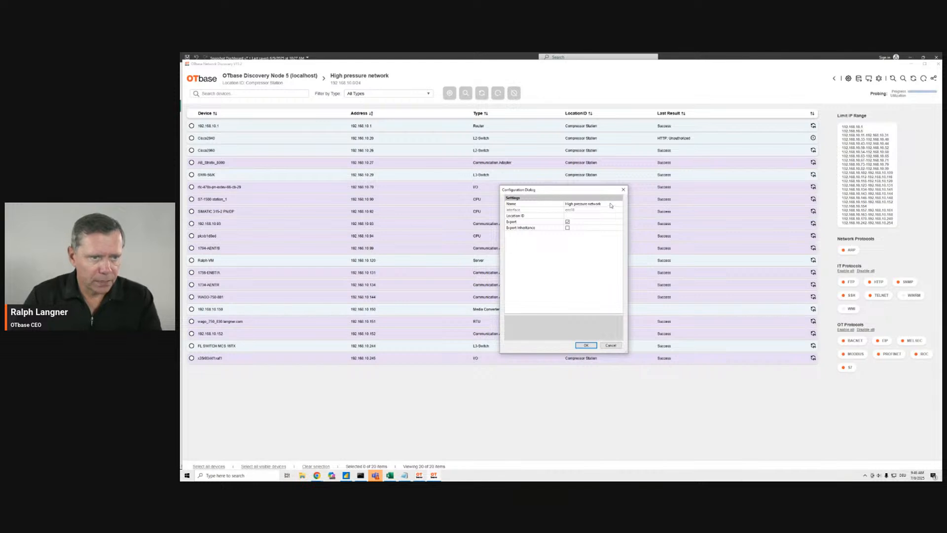
pyautogui.click(624, 190)
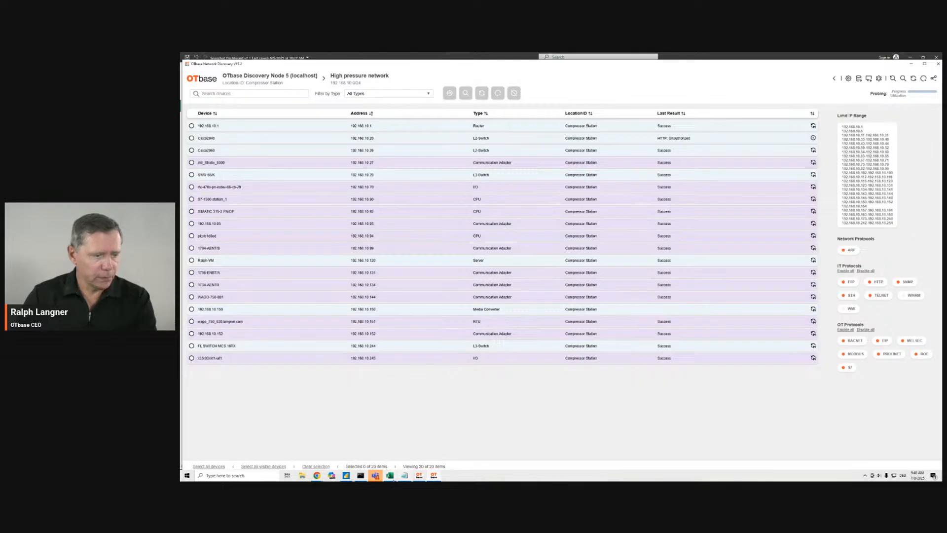
# Step: Return to the Power BI dashboard and filter the Networks page to NCQFMD instead of NBISNQ
pyautogui.click(346, 477)
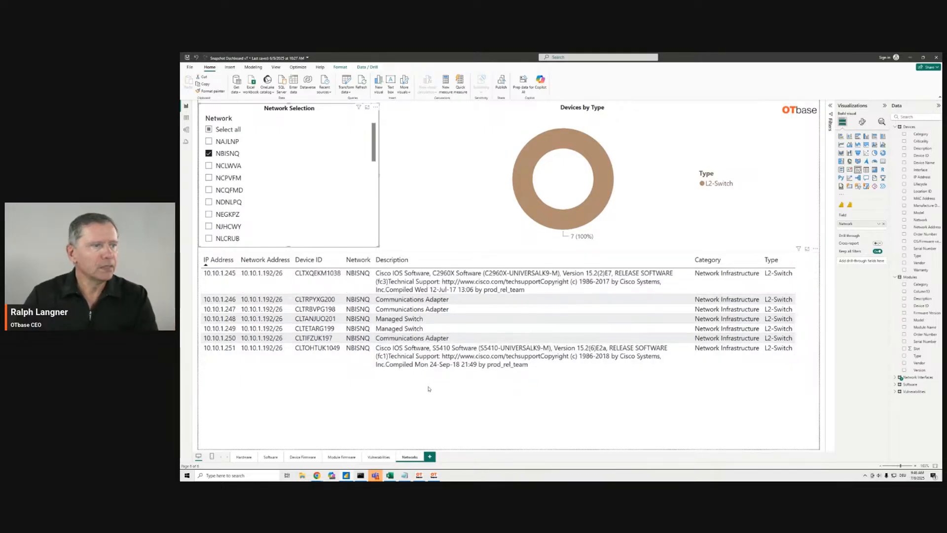
pyautogui.click(209, 189)
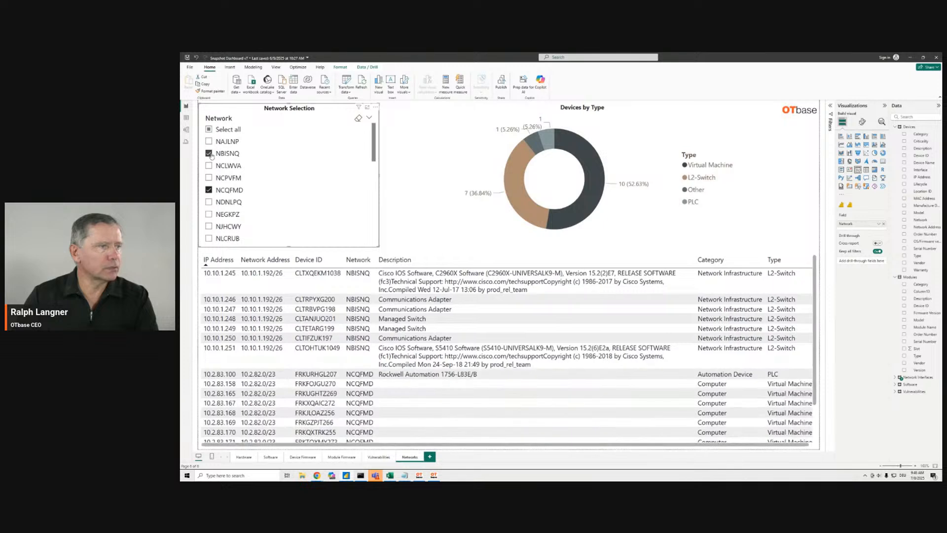
pyautogui.click(209, 154)
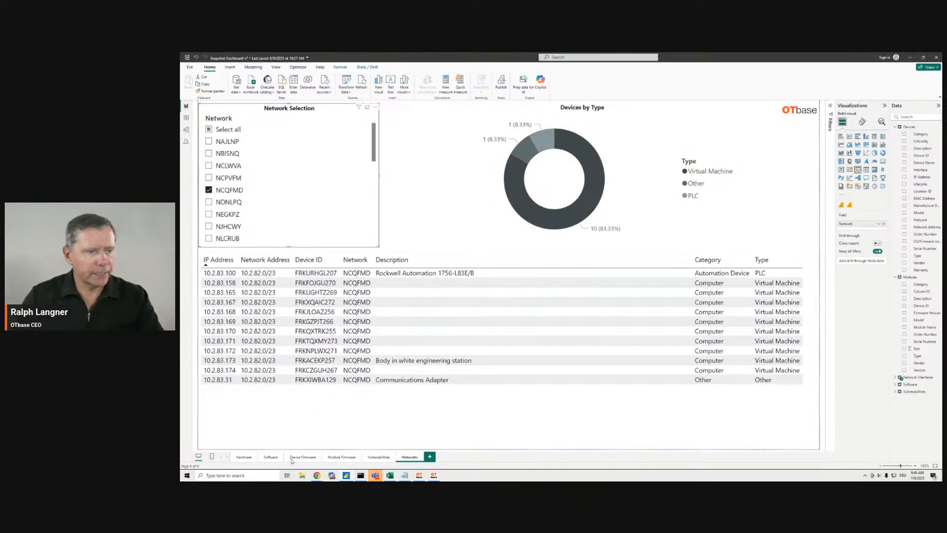